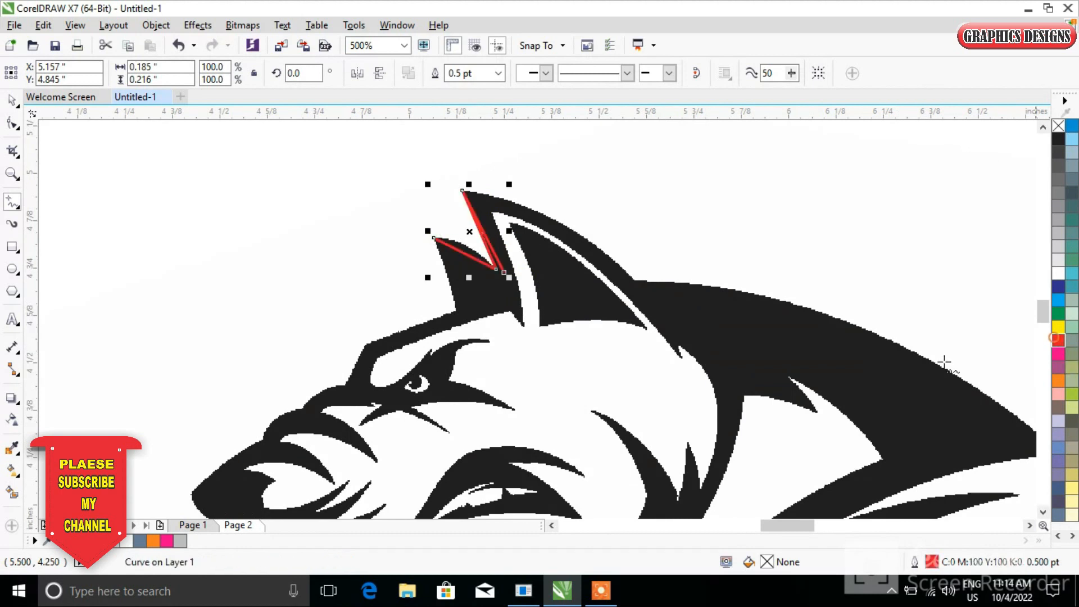
Undo the last two drawing actions and set the default outline colour to red
key(ctrl+z)
key(ctrl+z)
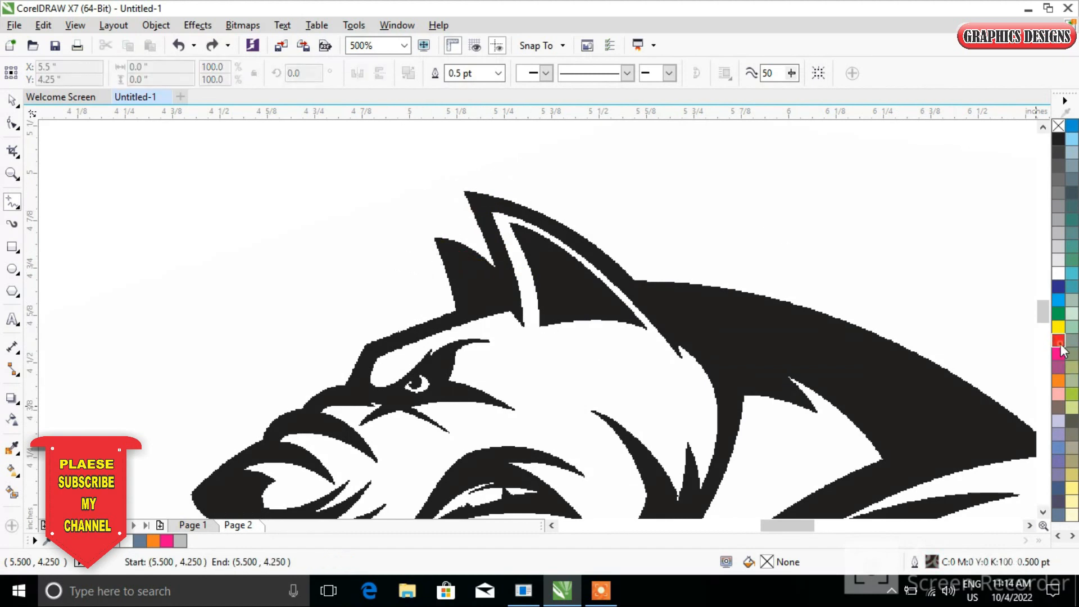
right_click(1059, 342)
click(578, 382)
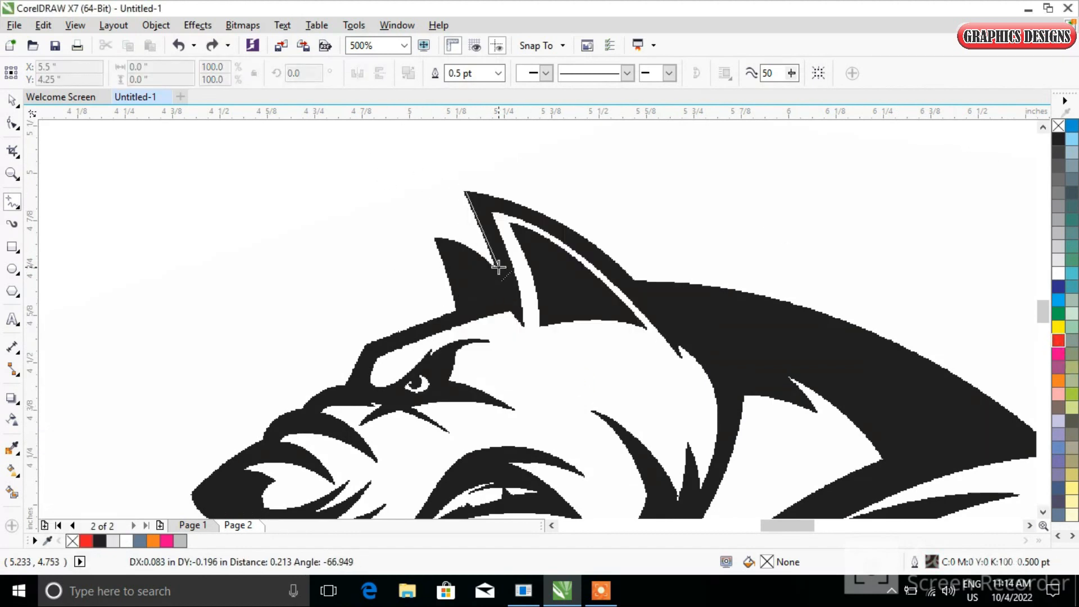
Trace the ear and forehead edge with connected straight segments and give the line a red outline
click(497, 268)
click(435, 237)
click(454, 313)
click(363, 343)
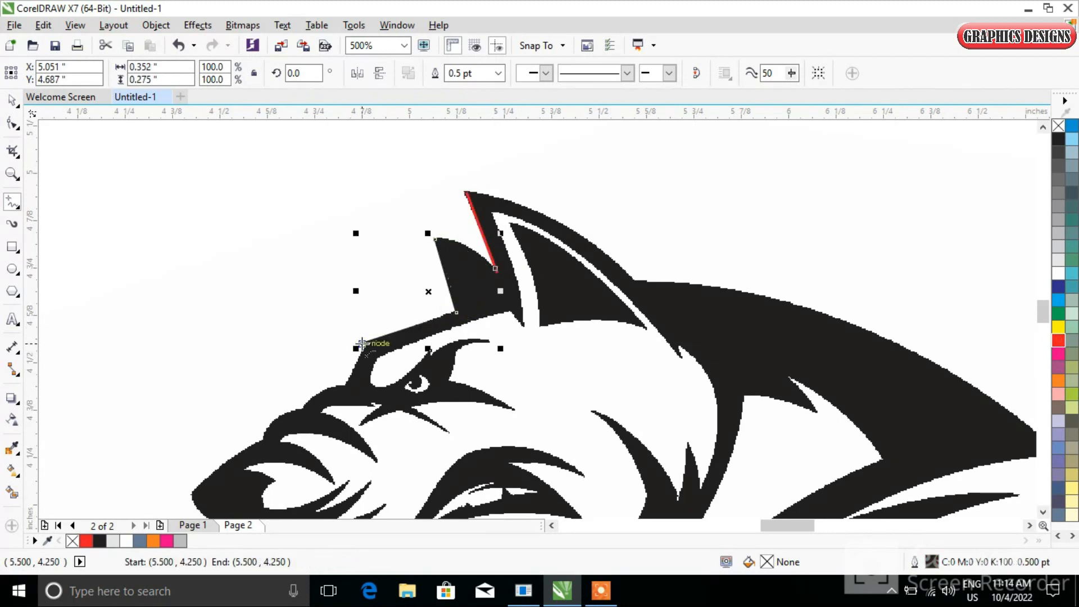
right_click(1055, 341)
click(344, 385)
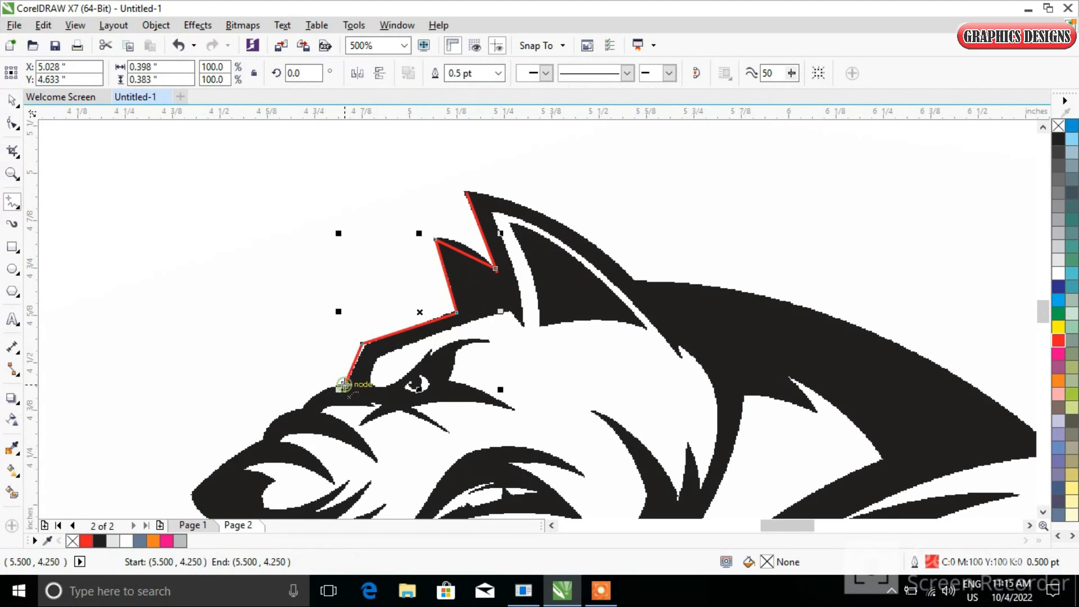
Continue the line down around the muzzle, chin and lower jaw of the wolf silhouette
drag(248, 402, 177, 225)
click(243, 316)
click(169, 369)
click(210, 405)
click(320, 448)
click(410, 475)
click(467, 433)
scroll(495, 405, down, 3)
click(532, 349)
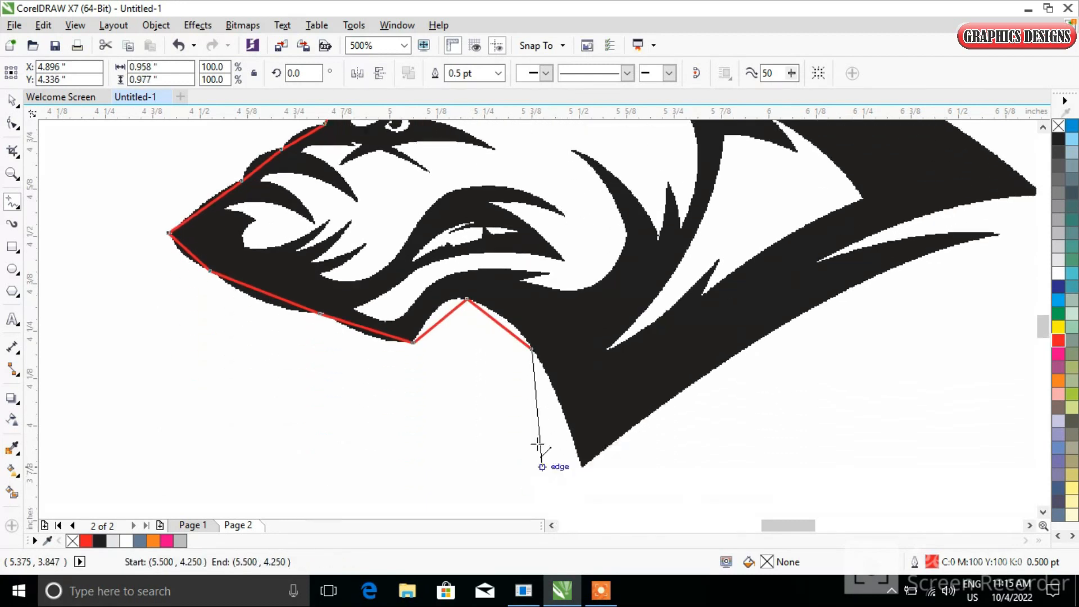
Continue the line along the neck and back up over the head to close the outer outline
click(880, 264)
click(697, 294)
click(924, 220)
scroll(655, 173, up, 3)
click(691, 229)
click(495, 192)
scroll(489, 135, up, 2)
click(329, 185)
Select all nodes of the outer outline with the Shape tool and convert its segments to curves
click(11, 122)
scroll(183, 244, down, 2)
drag(116, 185, 390, 373)
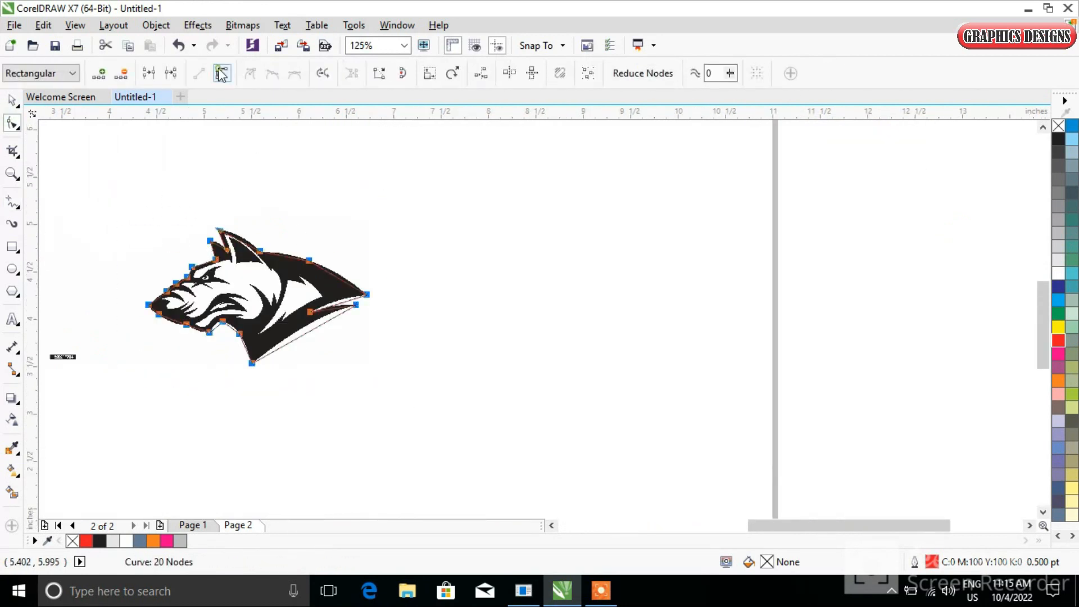
click(222, 73)
Bend the outline's curve segments to fit the wolf's silhouette around the head and back
scroll(194, 254, up, 3)
scroll(322, 216, down, 2)
scroll(337, 205, up, 1)
drag(338, 208, 338, 197)
drag(403, 180, 418, 164)
drag(604, 252, 604, 244)
drag(801, 336, 816, 321)
drag(831, 454, 805, 457)
scroll(242, 322, up, 4)
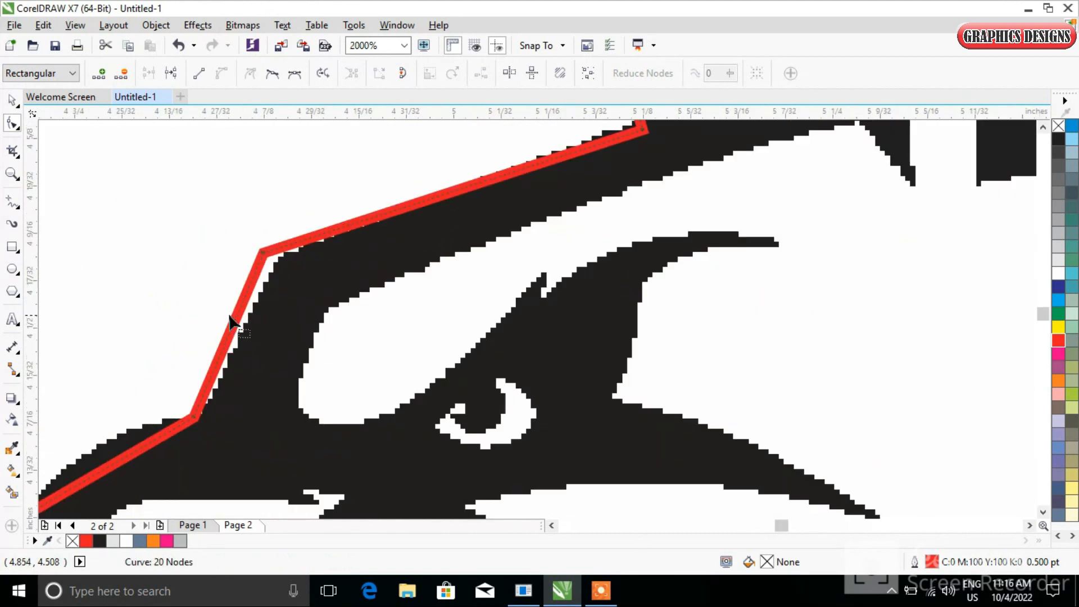
Refine the forehead and muzzle segments of the outline to hug the bitmap edge
drag(233, 331, 274, 264)
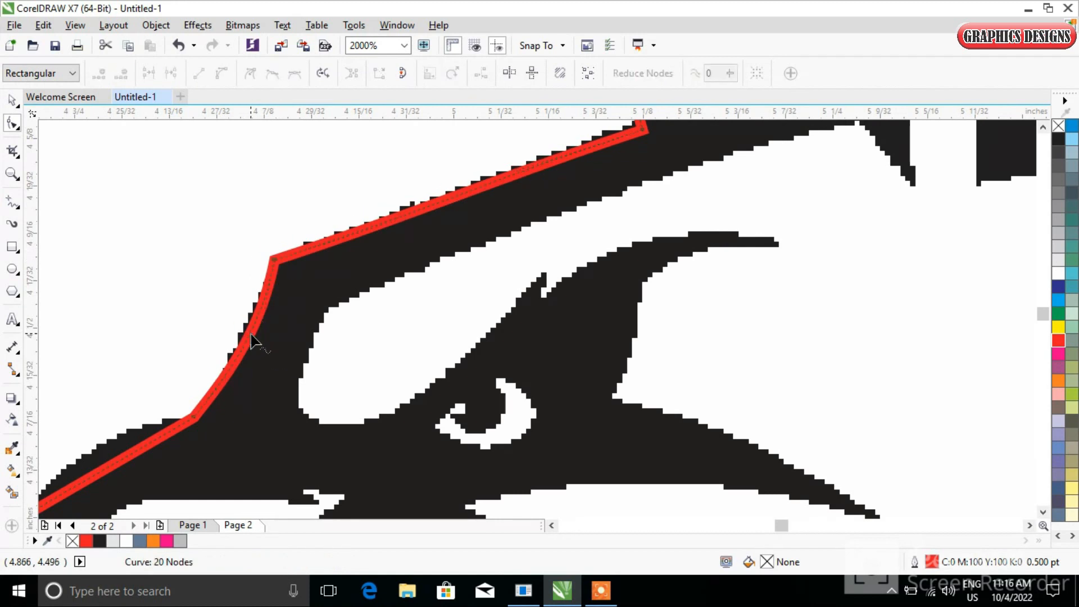
scroll(514, 212, down, 4)
scroll(614, 211, up, 4)
drag(621, 200, 610, 183)
drag(458, 308, 440, 281)
scroll(261, 475, down, 2)
scroll(265, 489, up, 2)
drag(227, 403, 221, 384)
scroll(304, 467, down, 2)
scroll(312, 471, down, 2)
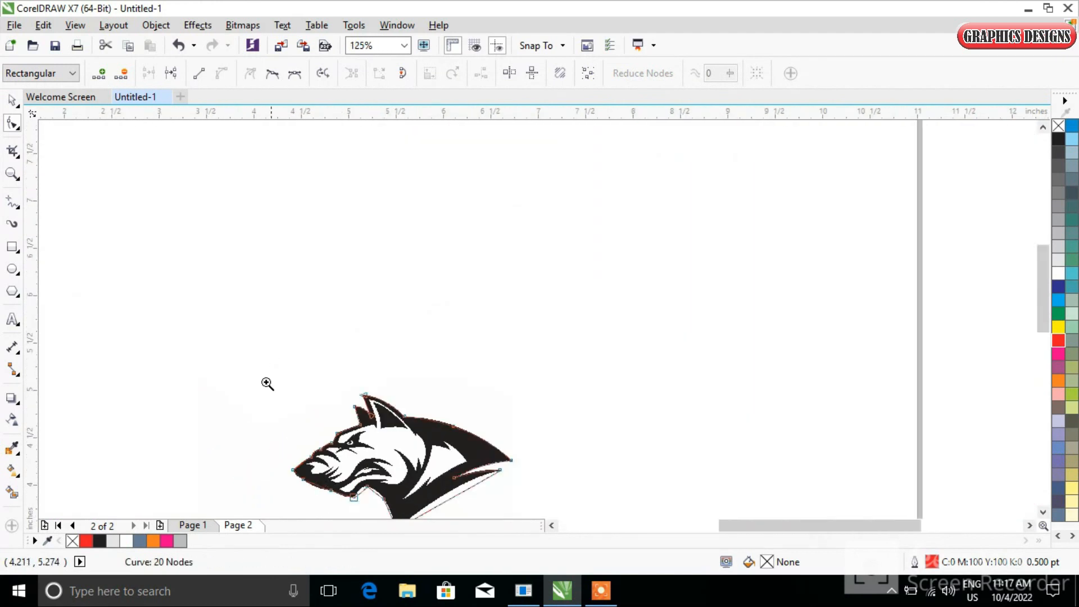
Adjust the remaining outline segments along the jaw, neck and back to match the silhouette
scroll(265, 326, up, 2)
drag(386, 388, 373, 393)
drag(562, 434, 568, 447)
drag(663, 410, 656, 400)
drag(757, 423, 788, 427)
scroll(876, 467, down, 2)
scroll(896, 496, up, 2)
scroll(809, 447, down, 1)
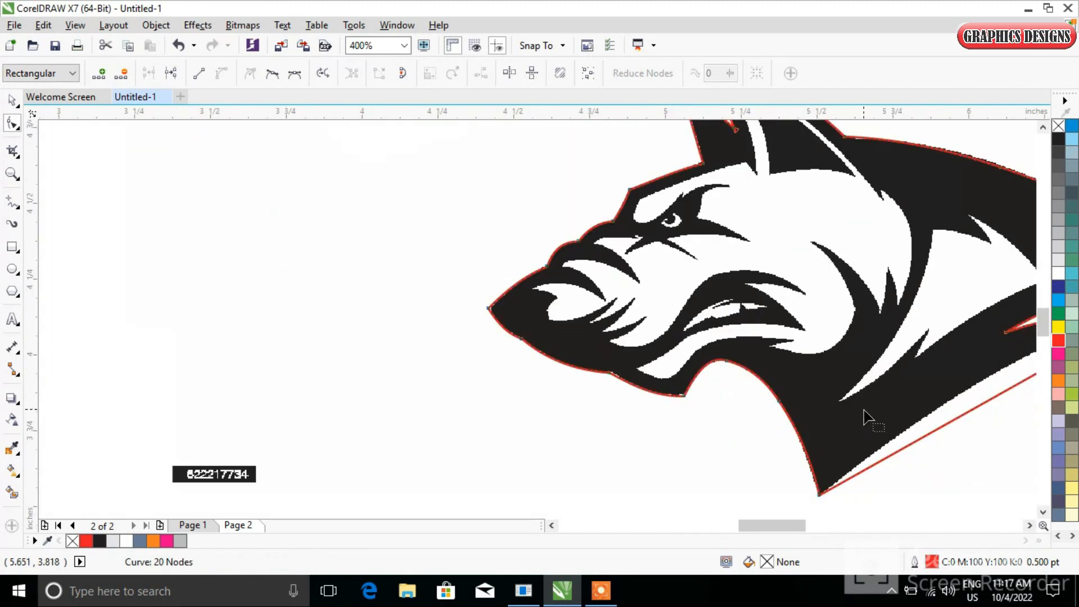
scroll(864, 417, down, 1)
scroll(868, 436, up, 2)
drag(868, 436, 821, 438)
scroll(823, 442, down, 1)
scroll(822, 441, down, 2)
Start a new traced line at the brow with the drawing tool and set its outline to red
key(F5)
scroll(889, 457, up, 1)
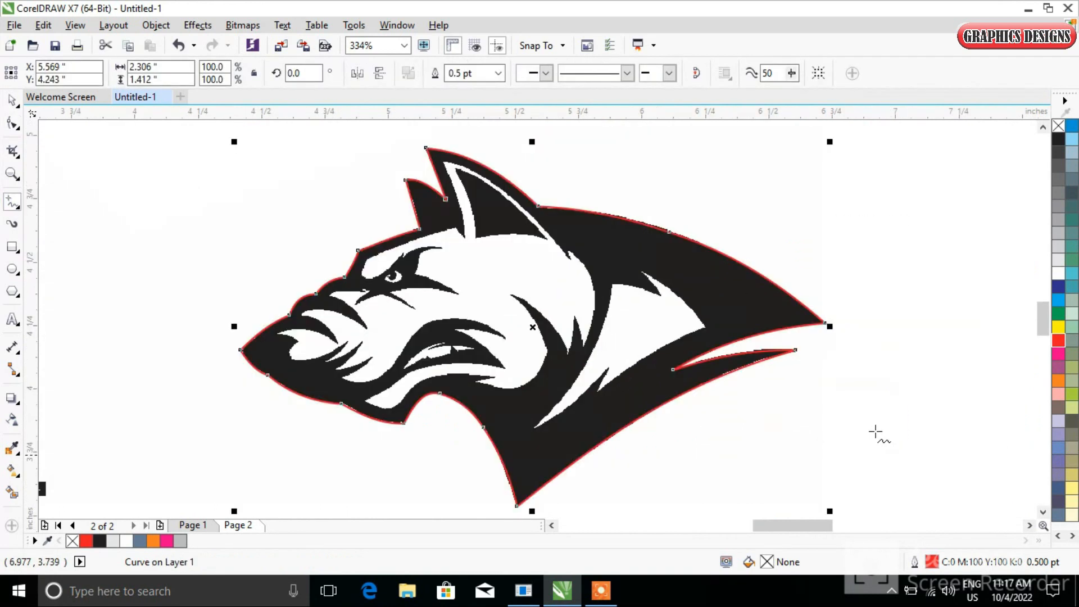
click(456, 231)
click(365, 263)
scroll(370, 269, up, 1)
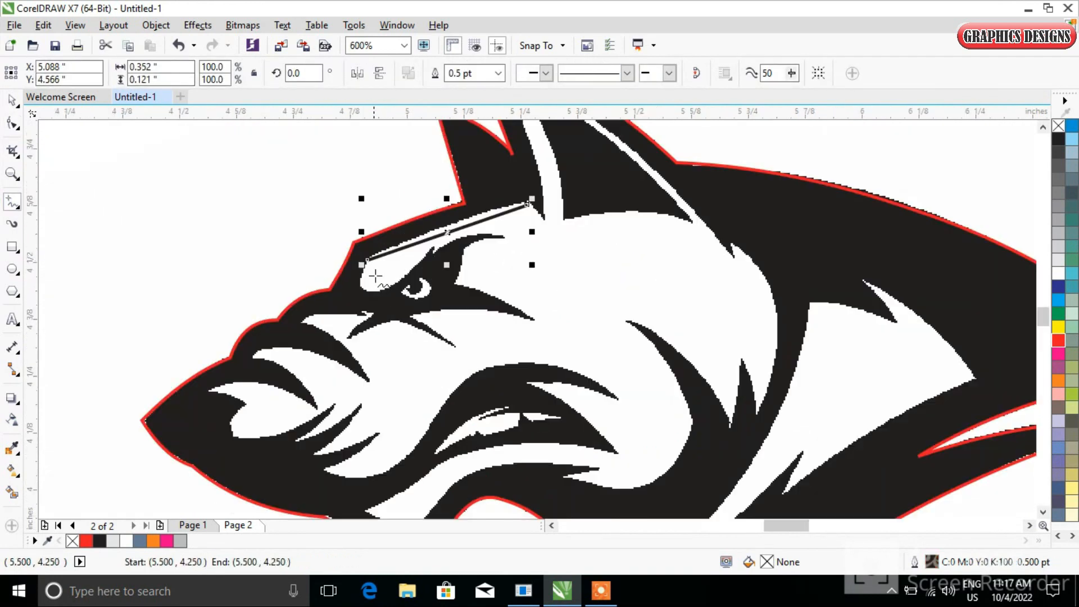
right_click(1057, 342)
click(367, 260)
Trace the inner brow and eye markings with connected straight segments
double_click(364, 287)
double_click(386, 288)
double_click(431, 247)
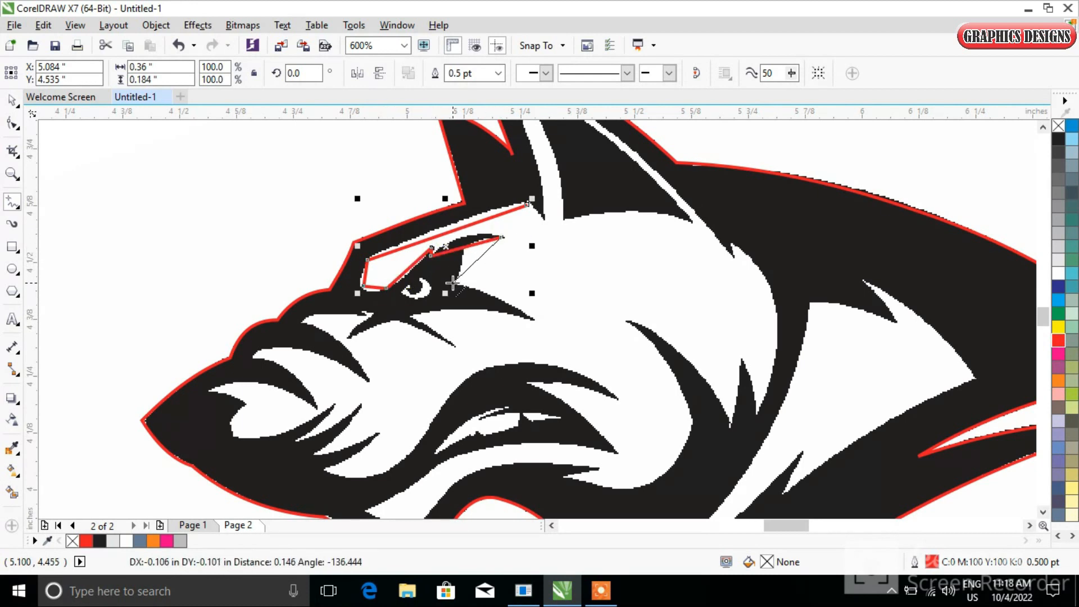
double_click(531, 319)
double_click(454, 344)
double_click(397, 321)
double_click(345, 337)
double_click(371, 316)
Continue the inner line around the teeth and lip markings of the muzzle
double_click(369, 382)
double_click(253, 358)
double_click(318, 410)
double_click(213, 389)
double_click(233, 438)
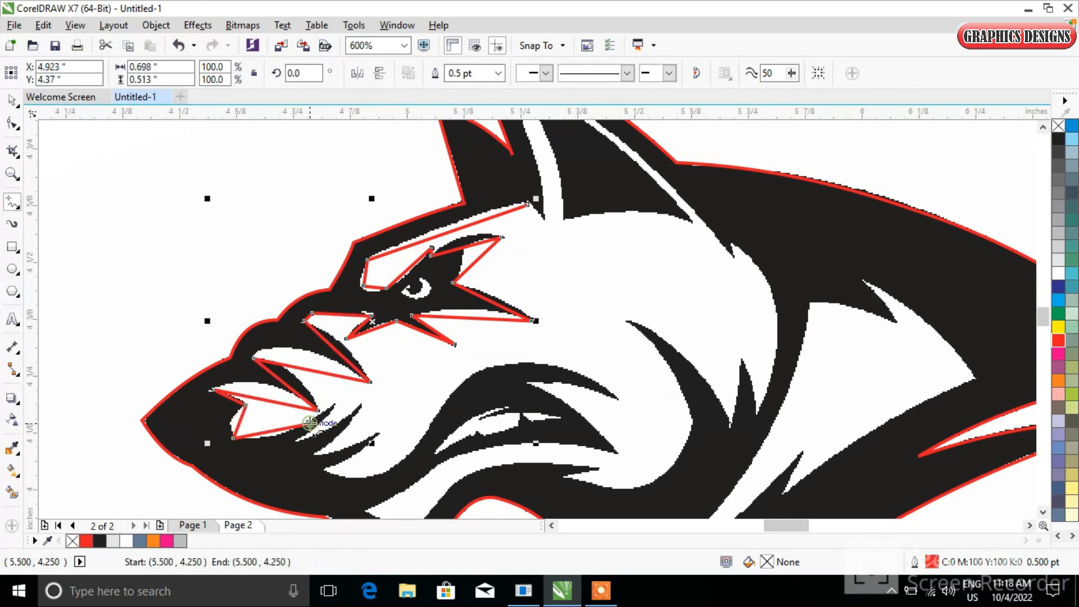
double_click(293, 443)
double_click(361, 405)
scroll(349, 438, down, 2)
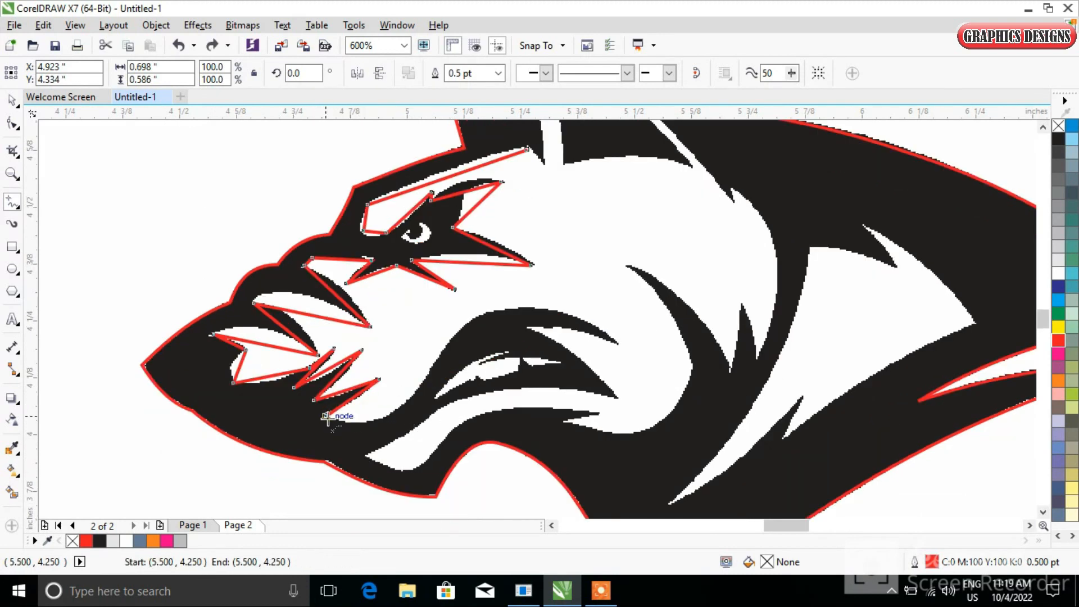
double_click(405, 402)
double_click(619, 343)
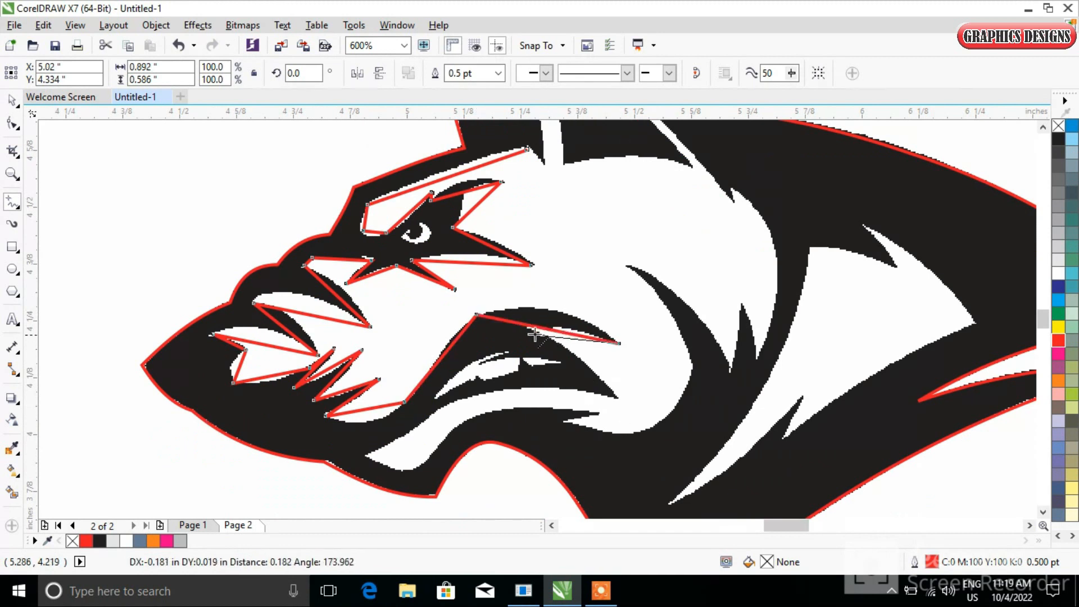
Extend the inner line around the lower jaw and cheek markings and up to the ear
click(616, 393)
click(365, 454)
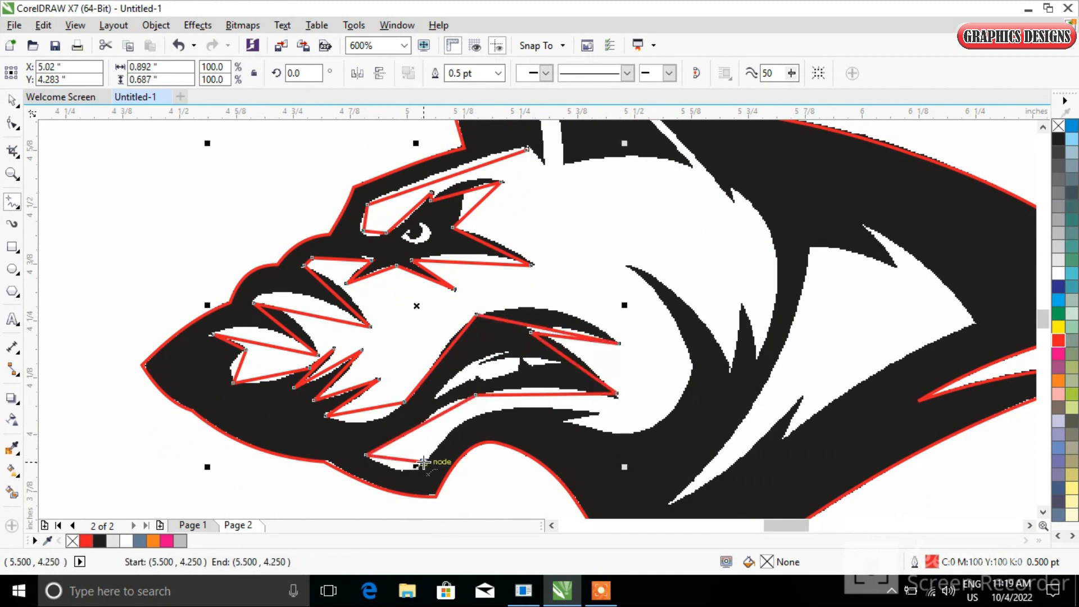
click(642, 431)
click(691, 371)
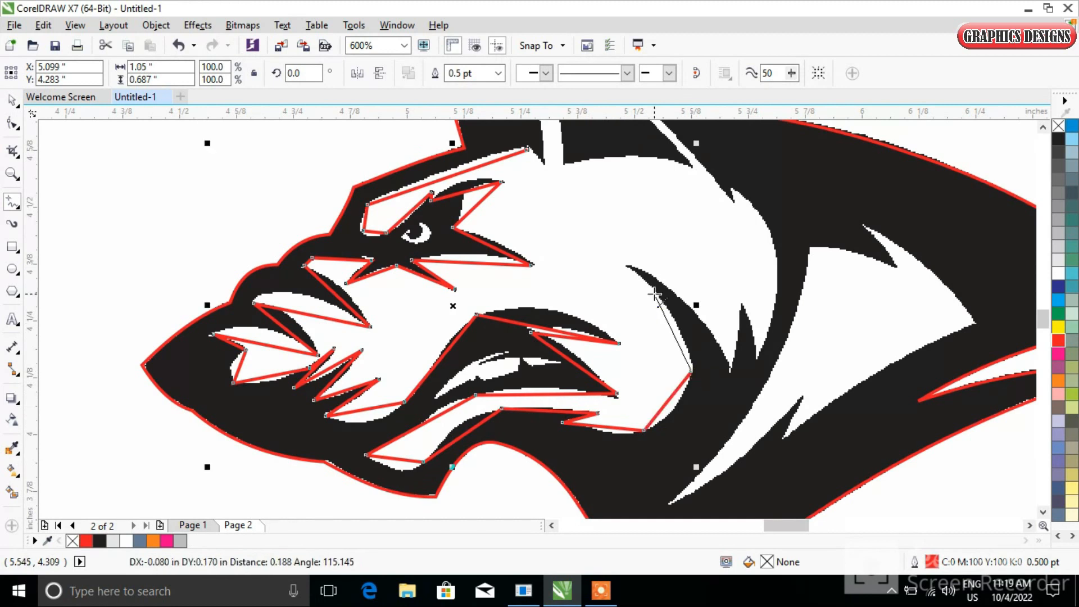
click(625, 265)
click(732, 369)
click(741, 300)
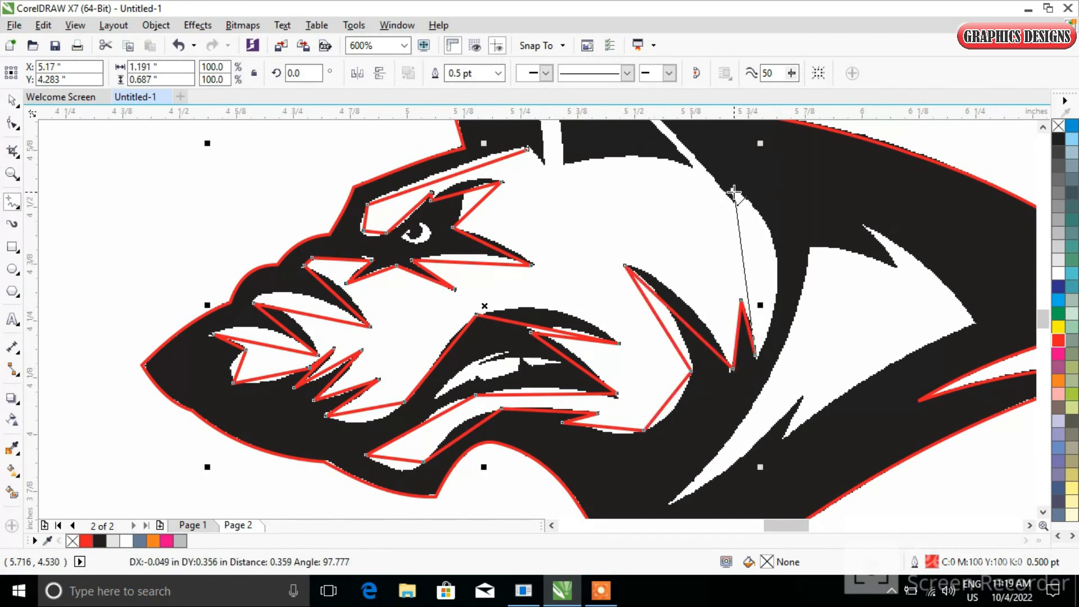
scroll(731, 209, up, 3)
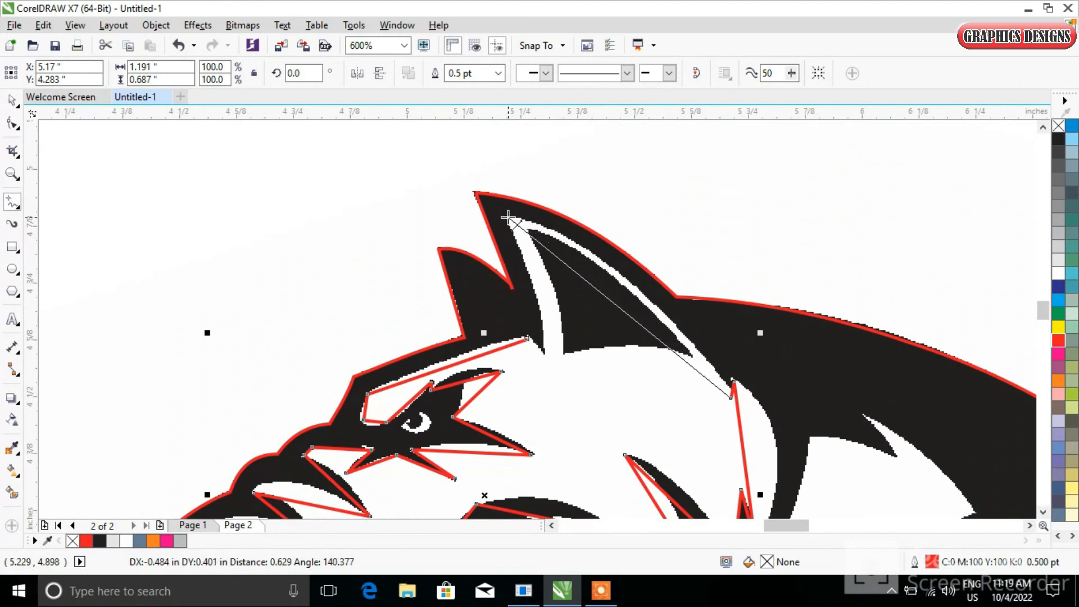
click(501, 213)
Select all nodes of the inner line with the Shape tool and convert its segments to curves
key(F10)
scroll(281, 328, down, 5)
drag(222, 241, 450, 457)
scroll(355, 239, up, 5)
drag(355, 239, 379, 241)
scroll(378, 242, up, 2)
click(365, 352)
Bend the inner line's segments around the eye and brow markings
drag(262, 289, 257, 275)
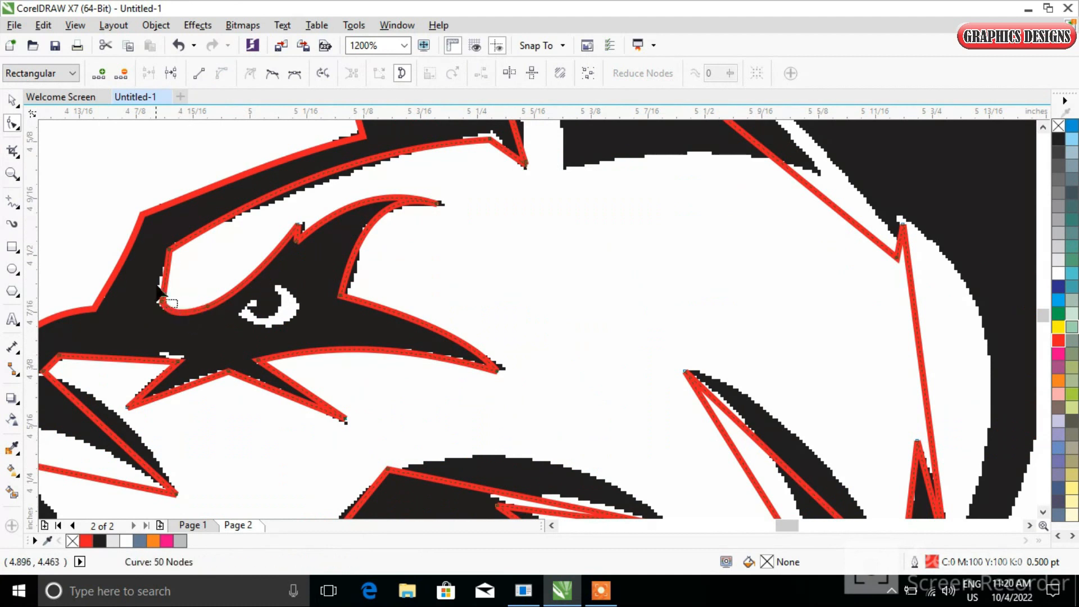
drag(353, 176, 353, 176)
drag(451, 149, 470, 140)
scroll(468, 280, down, 4)
scroll(356, 313, up, 4)
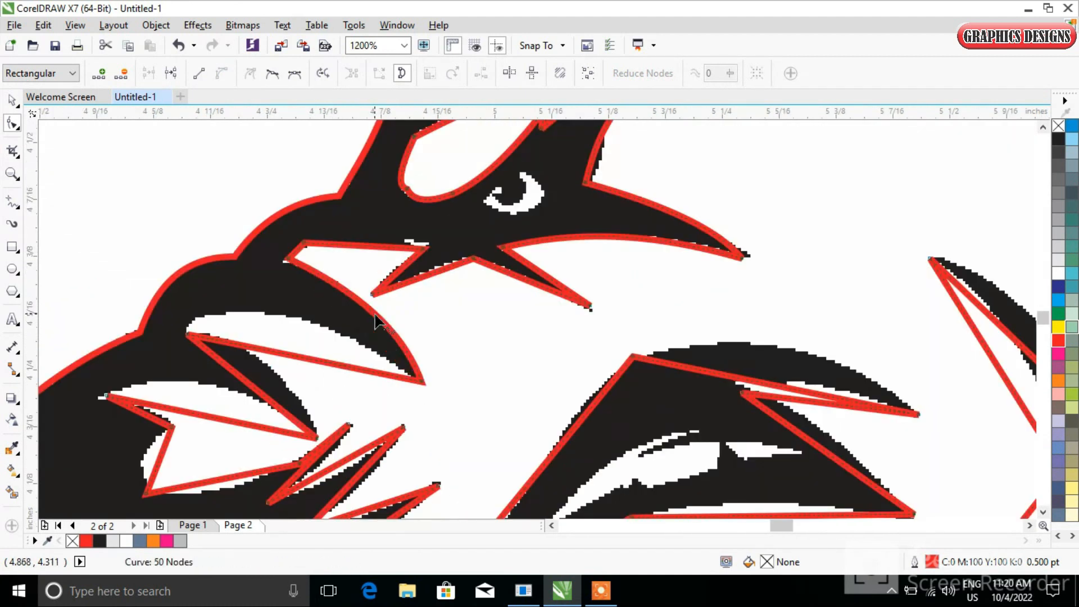
Shape the inner line's segments around the upper teeth and lip markings
drag(294, 323, 183, 299)
drag(256, 374, 223, 388)
drag(162, 457, 141, 457)
drag(210, 481, 216, 490)
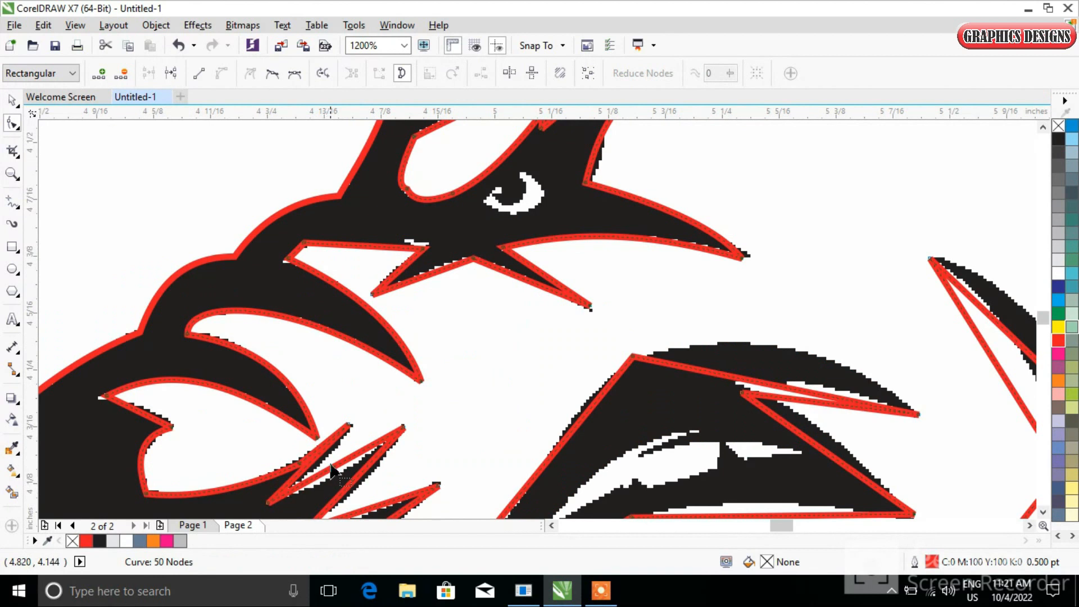
drag(328, 461, 374, 475)
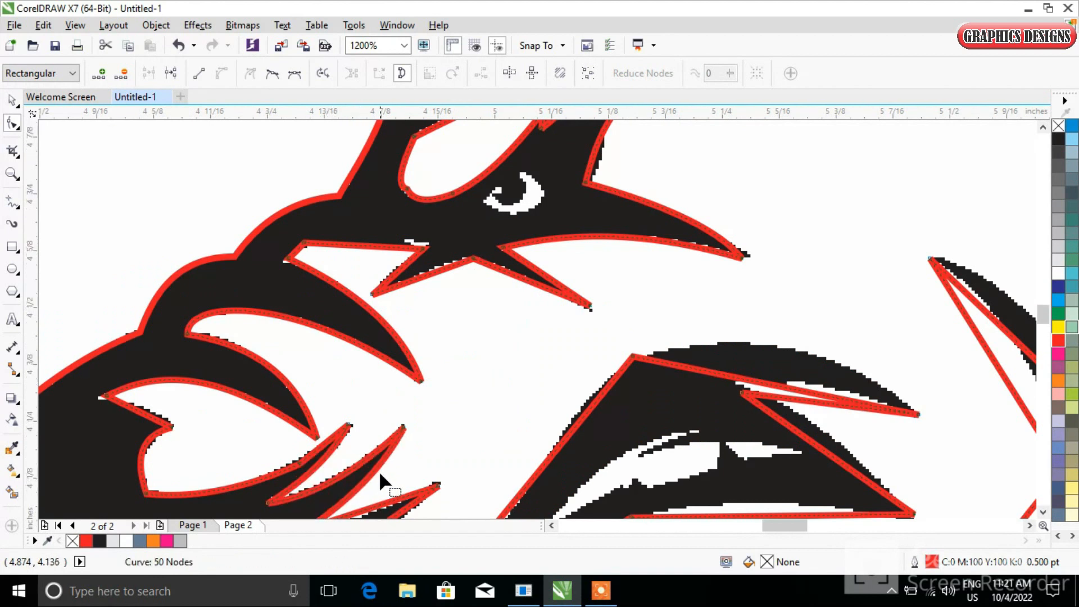
scroll(380, 471, down, 1)
scroll(391, 431, up, 1)
drag(391, 433, 388, 463)
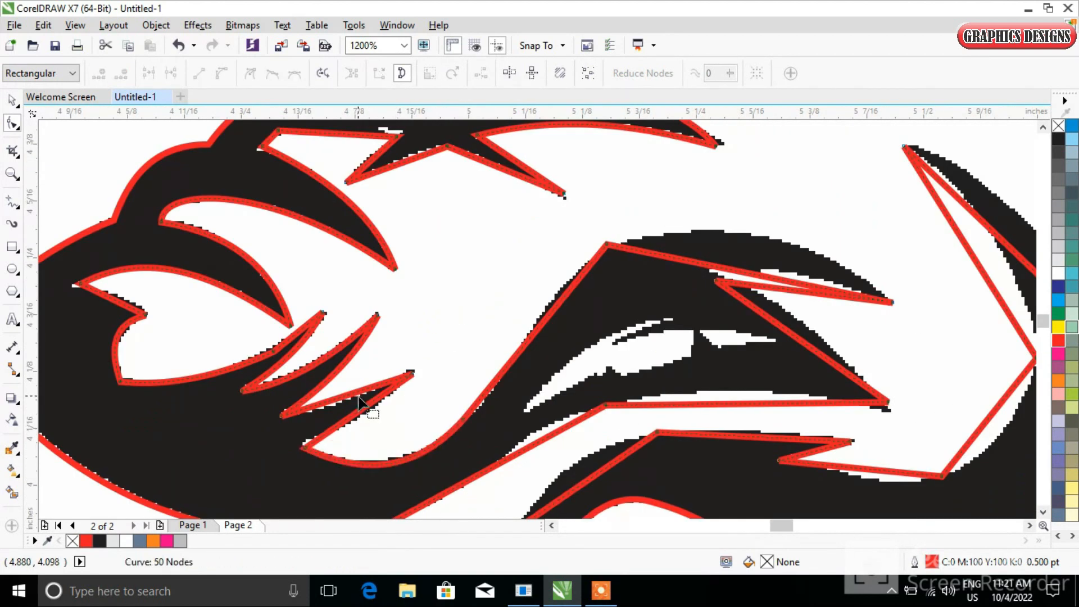
drag(342, 409, 361, 429)
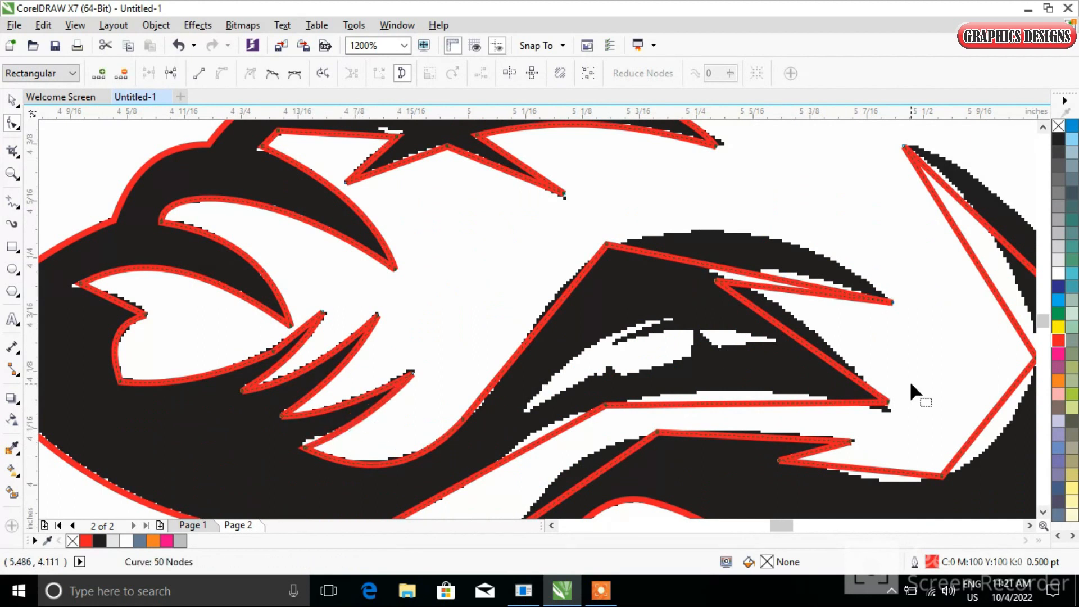
Reshape the inner line's curves along the mouth and lower jaw markings
drag(749, 279, 750, 234)
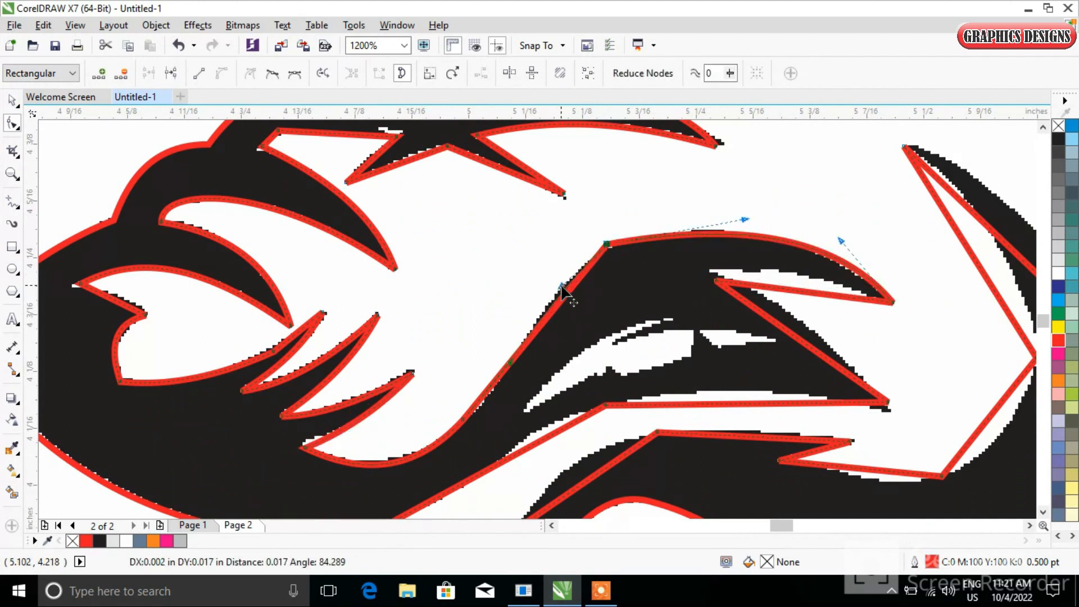
drag(561, 285, 561, 285)
drag(779, 326, 742, 267)
drag(747, 405, 741, 392)
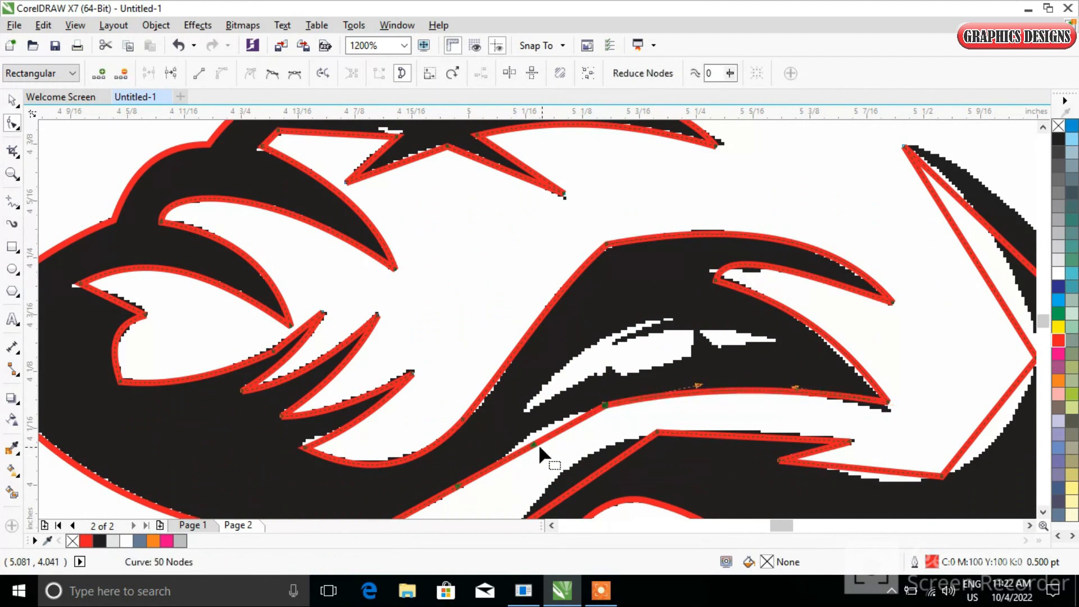
scroll(565, 430, down, 2)
drag(398, 407, 484, 364)
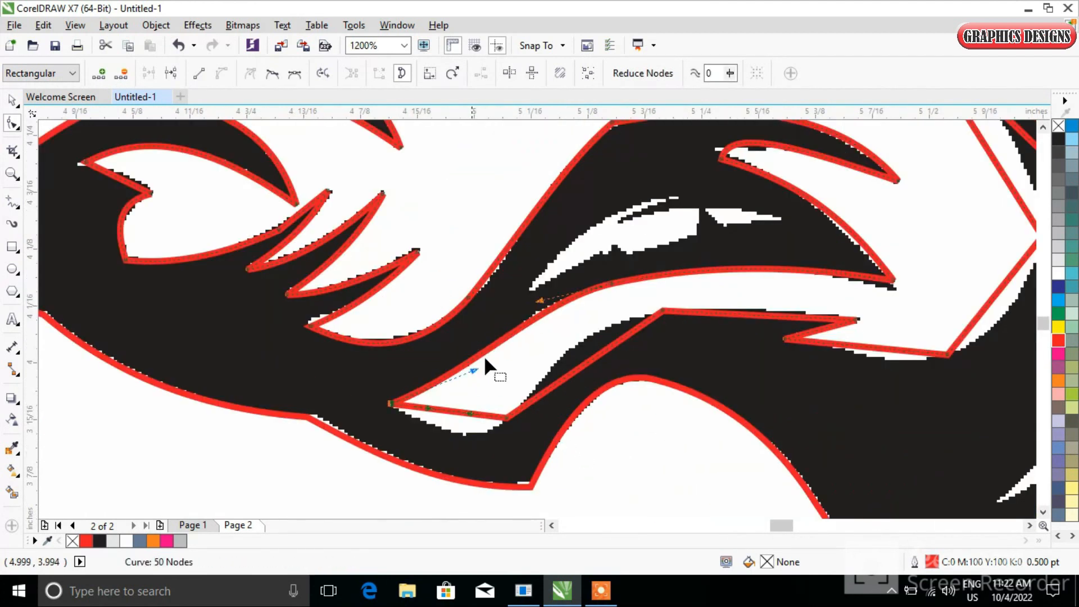
drag(543, 290, 543, 289)
drag(591, 360, 587, 338)
drag(466, 415, 463, 436)
drag(751, 315, 753, 308)
drag(880, 349, 887, 360)
Adjust the inner curve segments along the jaw and cheek markings
scroll(963, 316, down, 1)
scroll(887, 262, down, 1)
scroll(994, 250, up, 2)
drag(756, 390, 779, 393)
drag(748, 247, 779, 245)
drag(798, 246, 801, 190)
scroll(815, 182, down, 2)
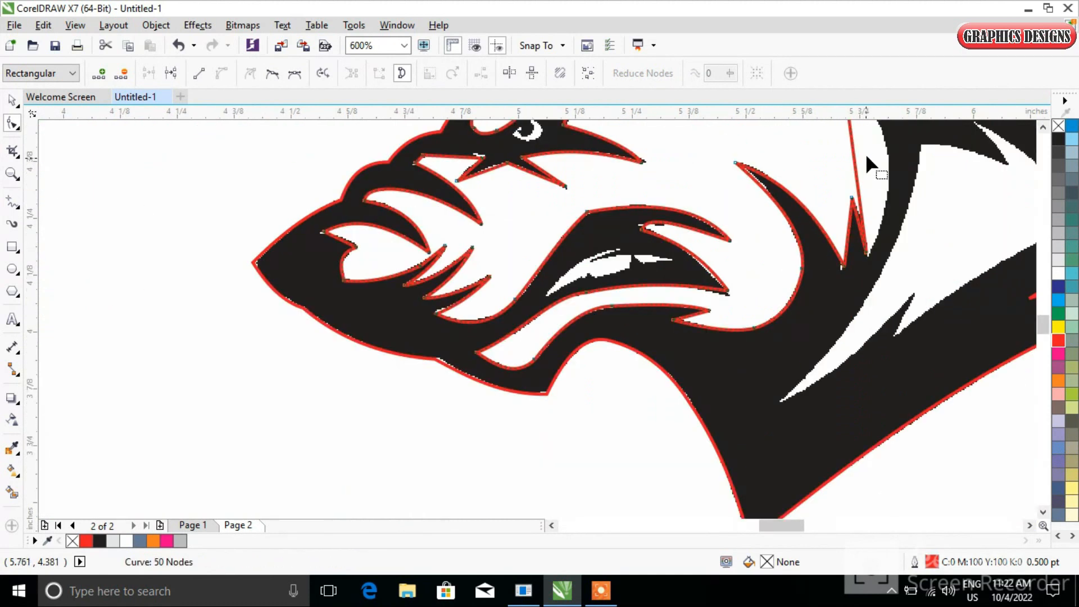
scroll(871, 161, up, 1)
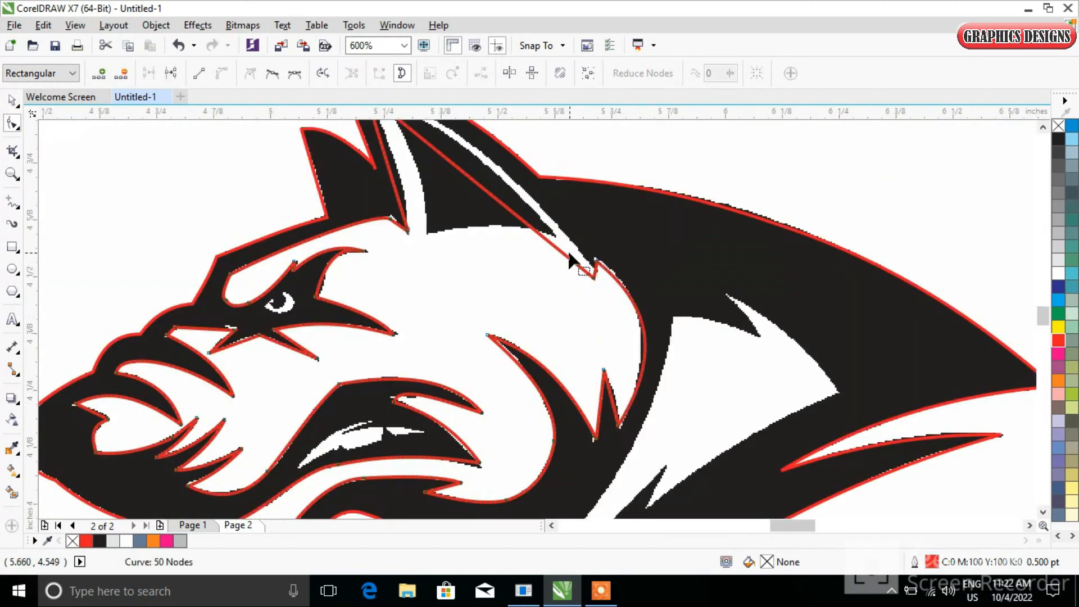
scroll(597, 270, up, 2)
Refine the inner curves around the cheek and the base of the ear
drag(608, 378, 615, 364)
drag(617, 311, 622, 297)
scroll(550, 255, down, 2)
drag(617, 347, 611, 338)
scroll(611, 338, up, 2)
scroll(610, 336, down, 3)
scroll(524, 228, up, 2)
drag(562, 301, 557, 306)
drag(370, 330, 386, 329)
scroll(388, 447, down, 4)
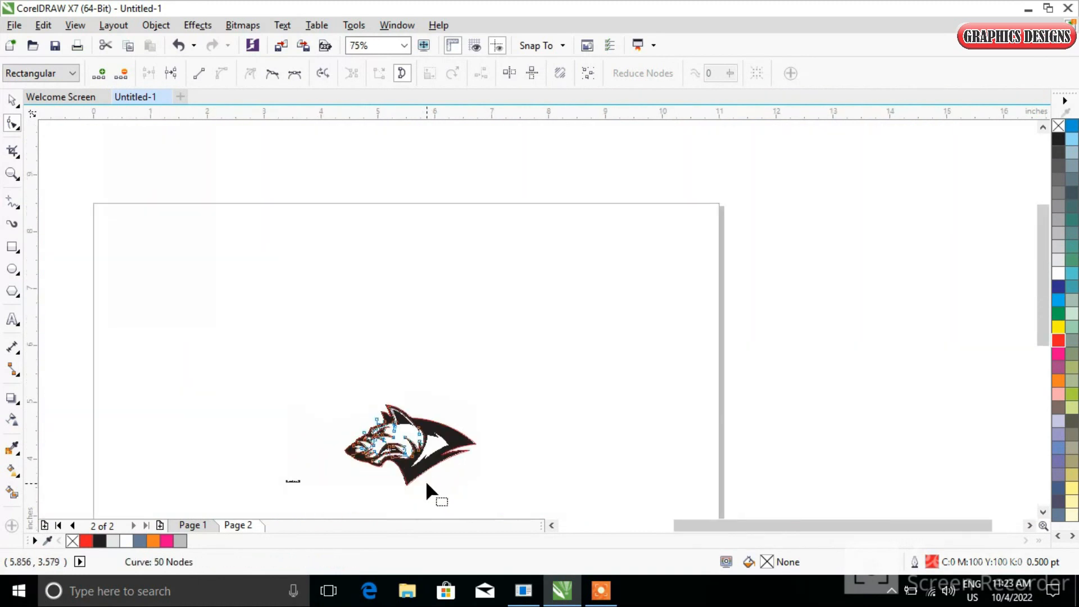
Trace the white neck marking with a closed line of straight segments
scroll(450, 488, up, 2)
click(19, 207)
scroll(450, 275, up, 1)
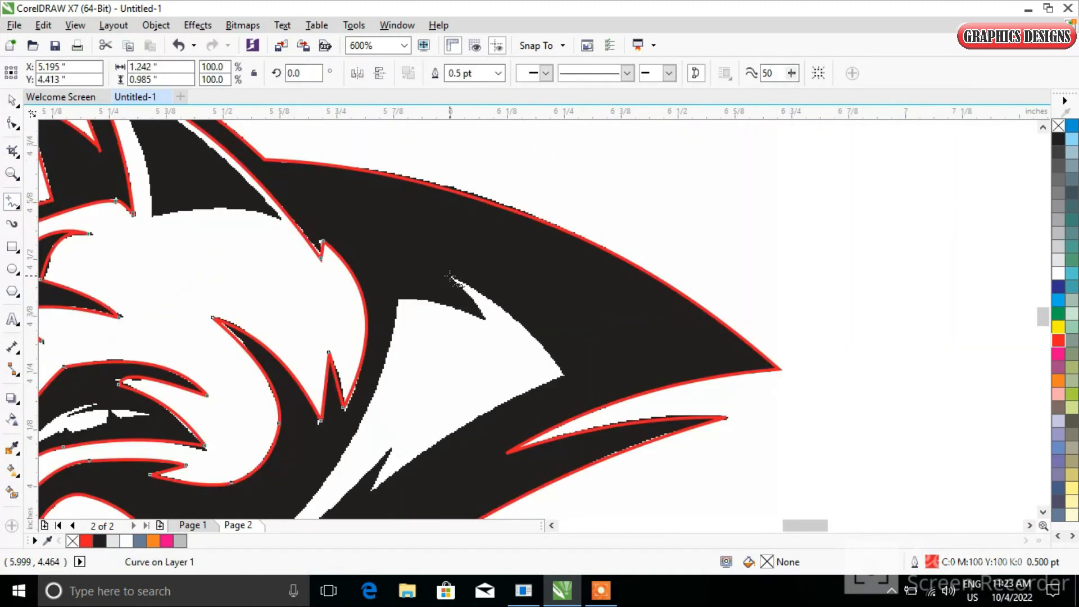
click(483, 318)
click(482, 318)
click(397, 302)
click(254, 502)
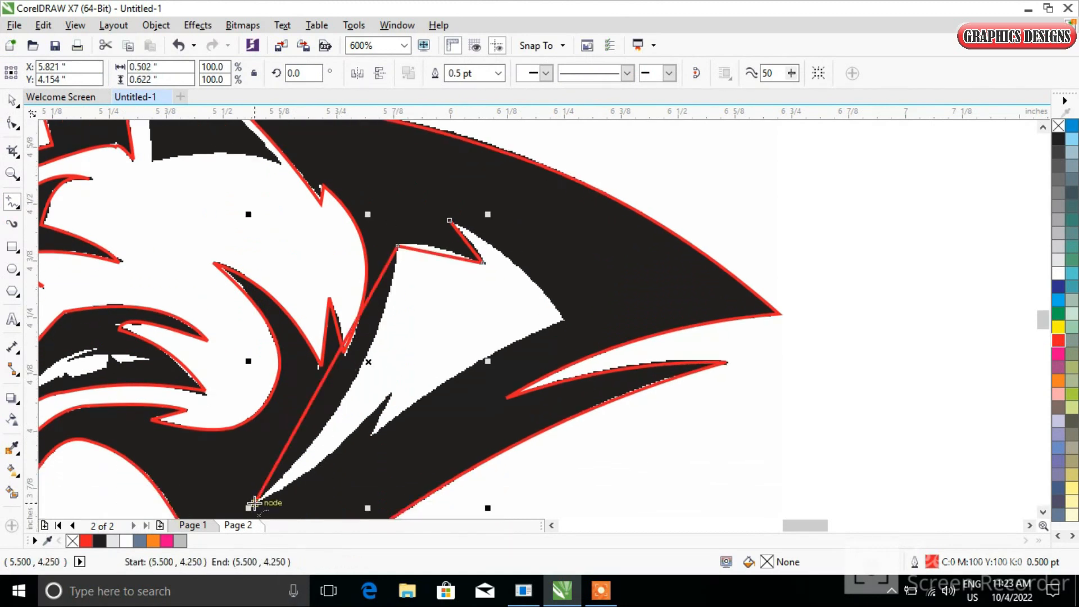
click(392, 392)
double_click(371, 435)
double_click(563, 320)
click(449, 220)
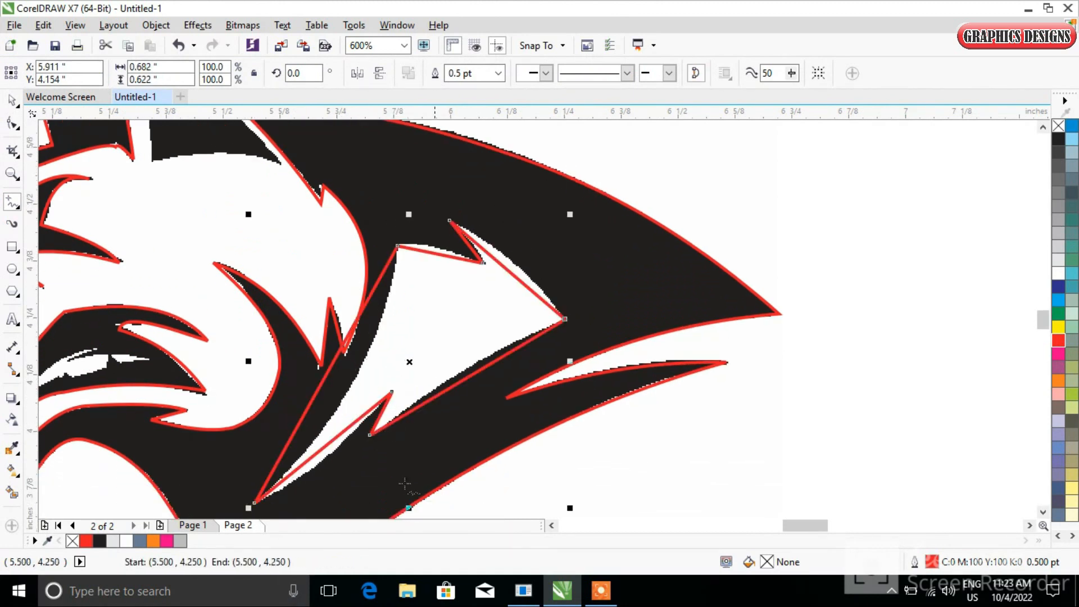
Convert the neck marking's line segments to curves and bend them to follow the white neck marking
click(16, 124)
scroll(347, 366, down, 1)
scroll(339, 157, down, 1)
drag(339, 157, 419, 349)
scroll(367, 243, up, 1)
click(221, 74)
scroll(371, 223, up, 2)
drag(482, 259, 495, 247)
drag(326, 222, 329, 211)
drag(138, 426, 182, 457)
drag(405, 466, 367, 464)
scroll(391, 456, down, 2)
scroll(324, 498, up, 2)
scroll(366, 458, down, 1)
scroll(452, 302, down, 2)
scroll(394, 220, up, 2)
Trace the inner ear marking with a closed three-point line
click(13, 201)
click(383, 251)
click(422, 370)
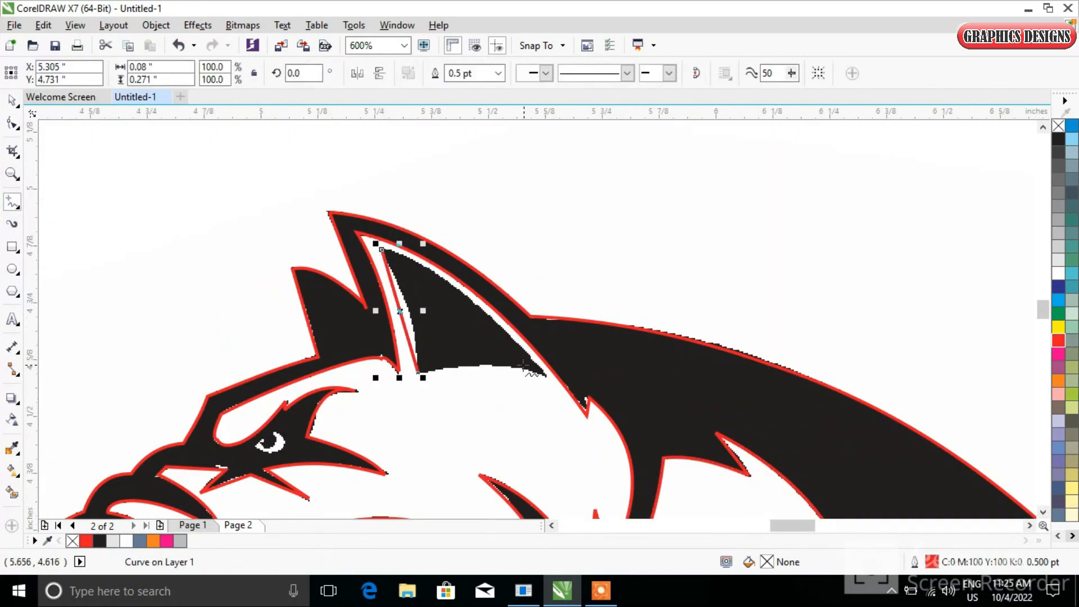
click(544, 375)
click(383, 250)
Bend the inner ear line's segments into curves following the ear marking
key(F10)
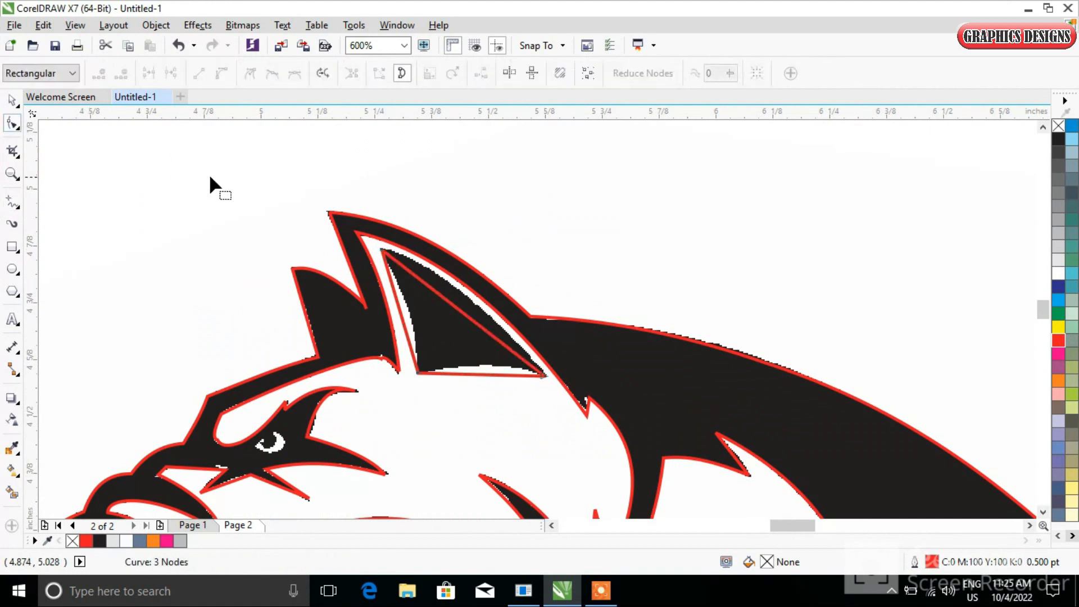
drag(441, 292, 462, 283)
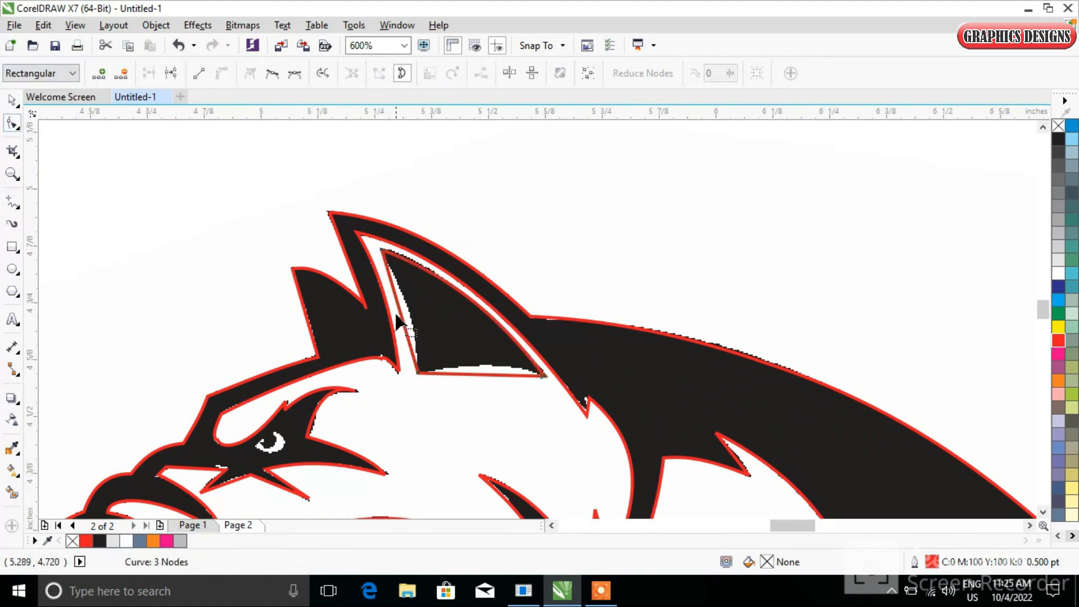
drag(400, 314, 411, 319)
drag(498, 374, 489, 365)
Trace the white tooth gap inside the mouth with a closed line and give it a red outline
scroll(331, 343, down, 2)
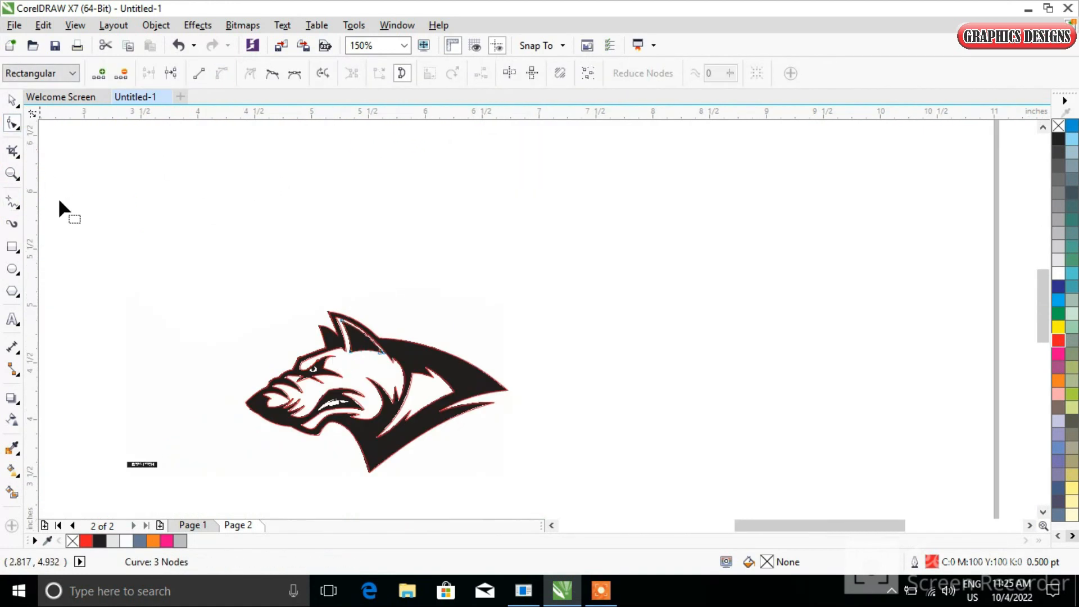
scroll(356, 416, up, 2)
key(F5)
click(284, 345)
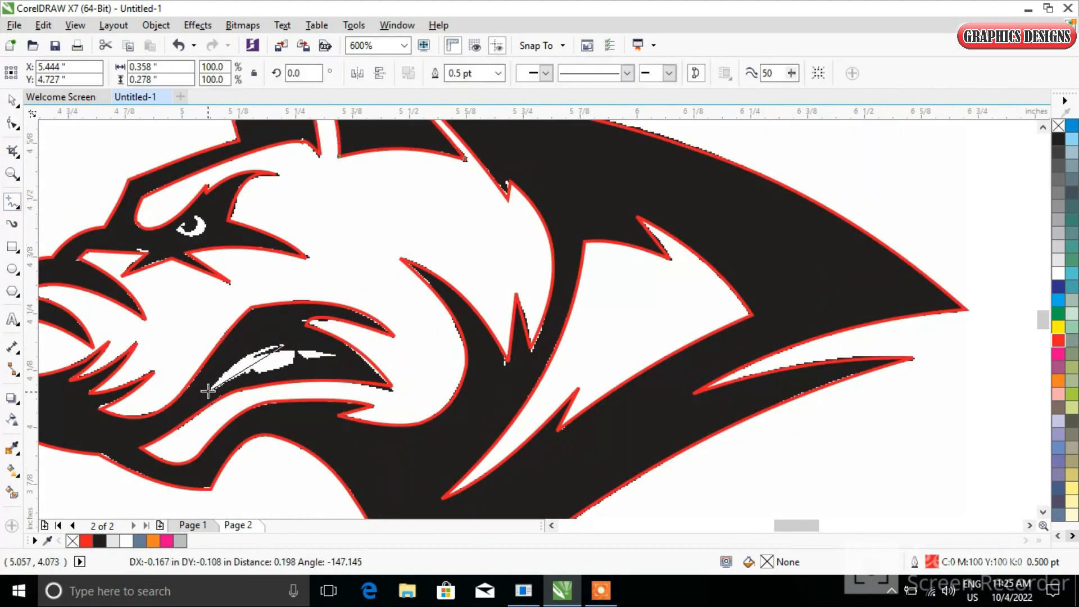
click(211, 392)
double_click(292, 364)
double_click(295, 348)
double_click(304, 362)
double_click(332, 355)
click(284, 345)
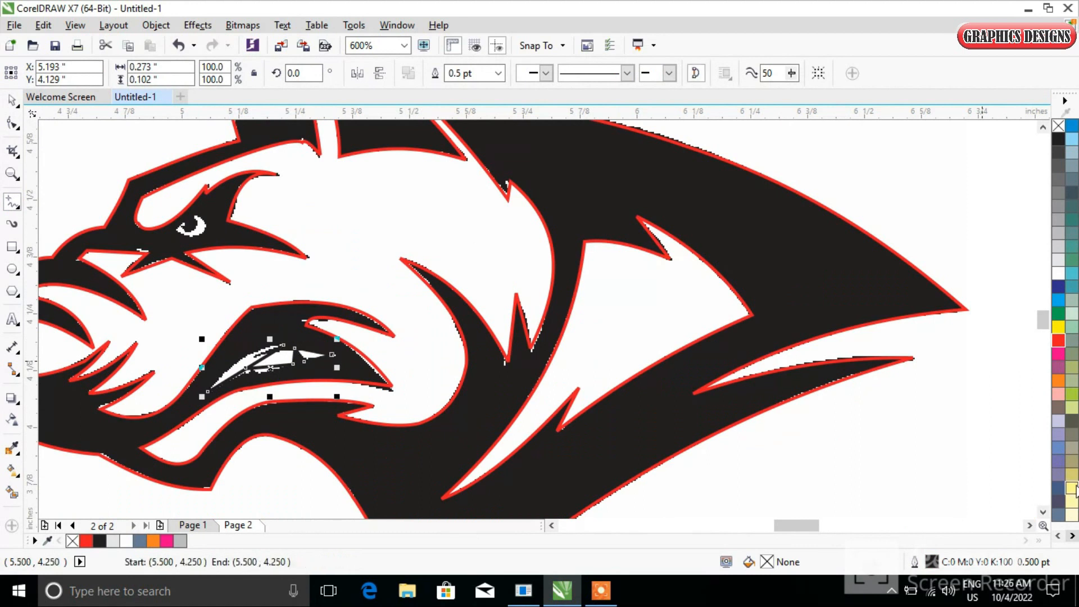
right_click(1059, 344)
Reshape the tooth line's segments to fit the white teeth marking
click(13, 123)
scroll(245, 429, down, 2)
drag(311, 477, 222, 384)
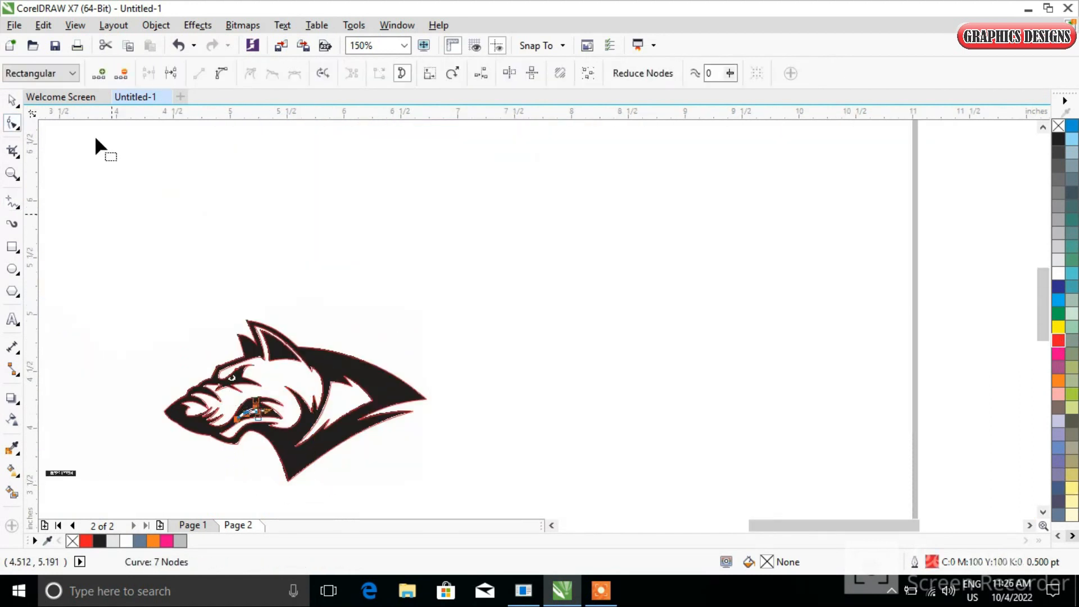
scroll(254, 435, up, 3)
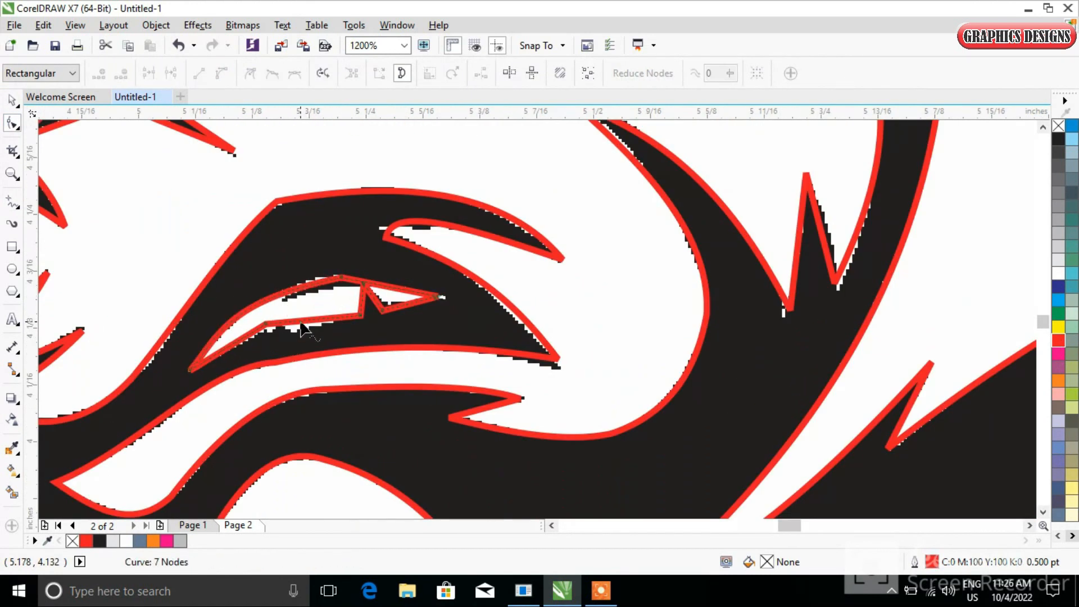
drag(301, 328, 307, 337)
drag(389, 287, 389, 280)
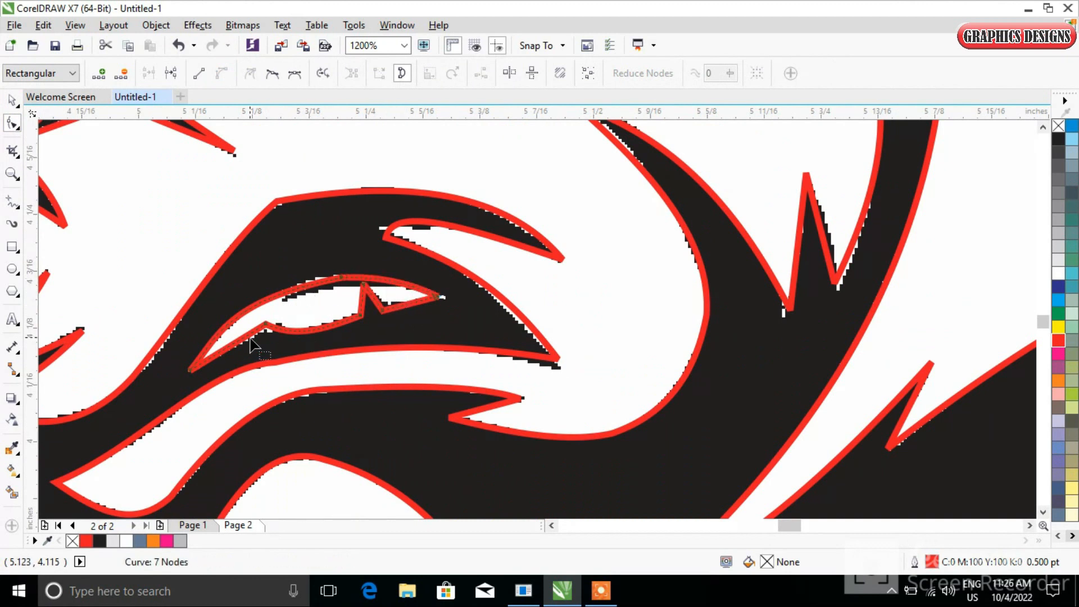
Trace the eye marking with a closed line and color it red
scroll(308, 313, down, 4)
click(12, 202)
scroll(345, 242, up, 5)
click(381, 213)
click(385, 264)
click(343, 282)
click(327, 259)
click(339, 256)
click(367, 279)
click(461, 291)
click(483, 239)
click(440, 213)
click(1057, 340)
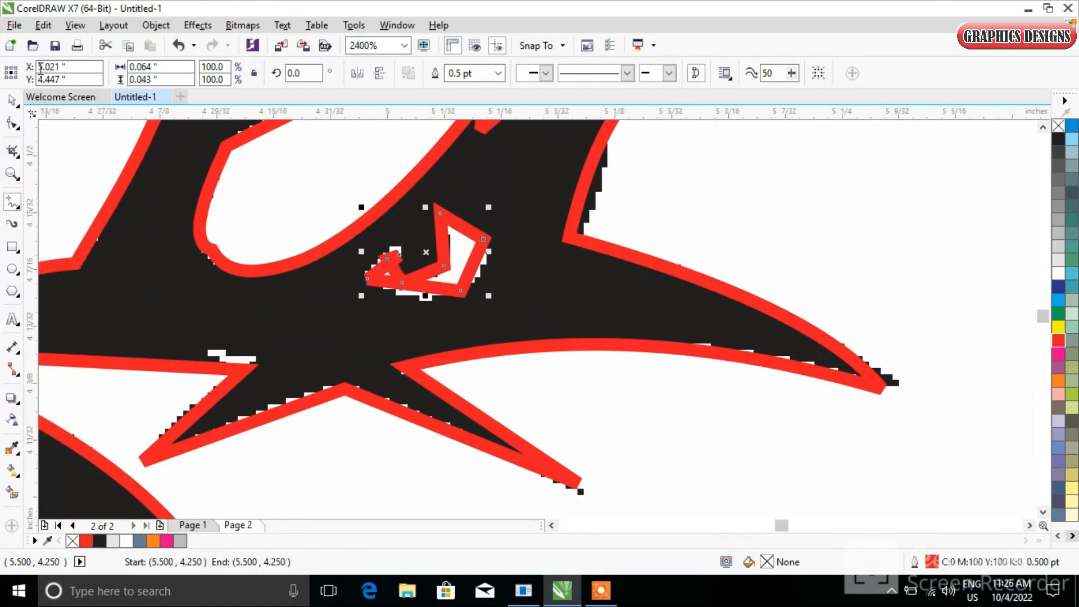
Bend the eye line's segments into curves following the eye marking
key(F10)
scroll(372, 251, down, 3)
click(393, 257)
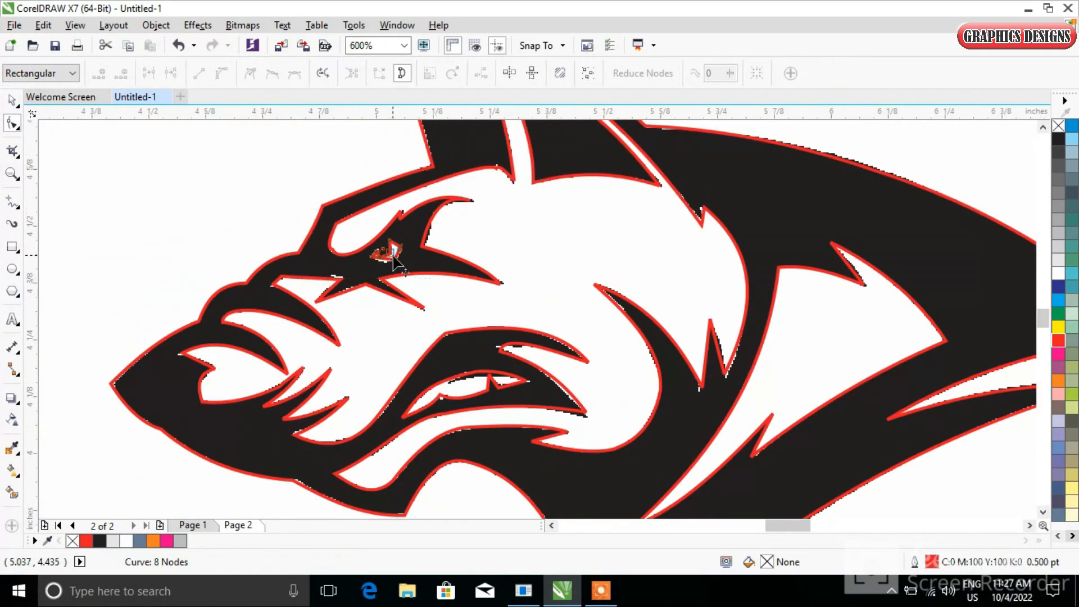
drag(295, 169, 441, 259)
scroll(388, 251, up, 2)
drag(377, 282, 372, 296)
drag(329, 267, 380, 277)
Move the traced outlines off the bitmap into the blank area to its right
scroll(351, 277, down, 2)
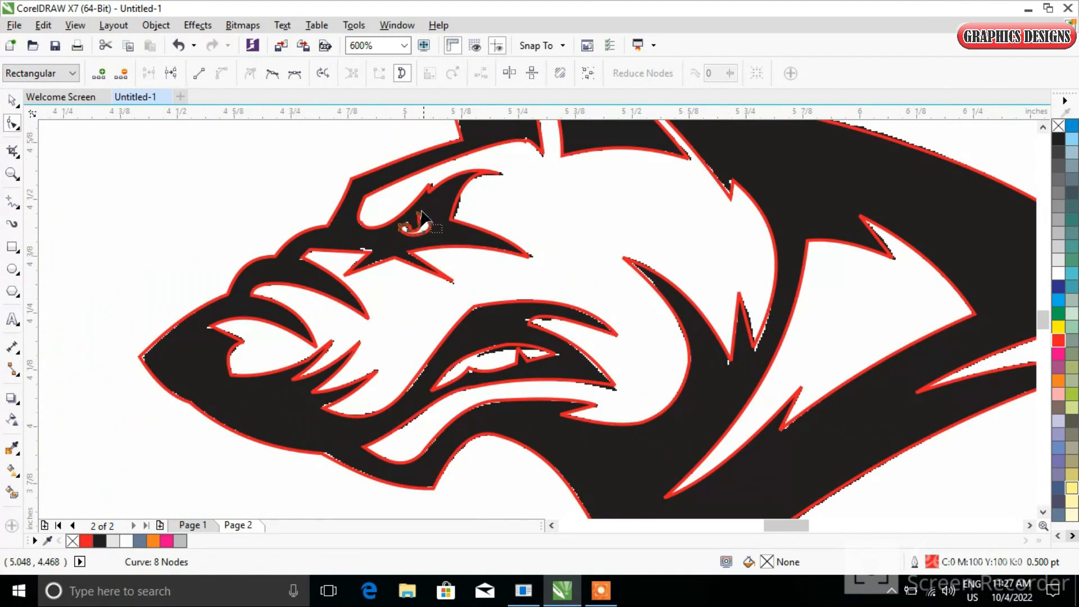
click(11, 100)
scroll(329, 284, down, 3)
click(408, 314)
click(420, 285)
drag(365, 276, 643, 276)
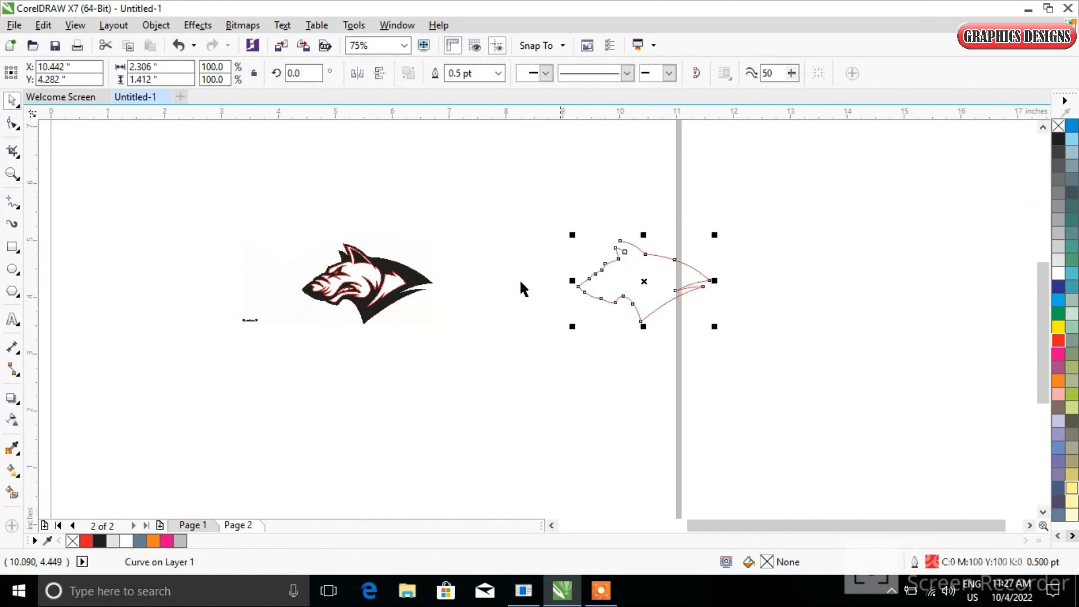
click(326, 358)
click(363, 270)
drag(363, 269, 642, 268)
click(356, 256)
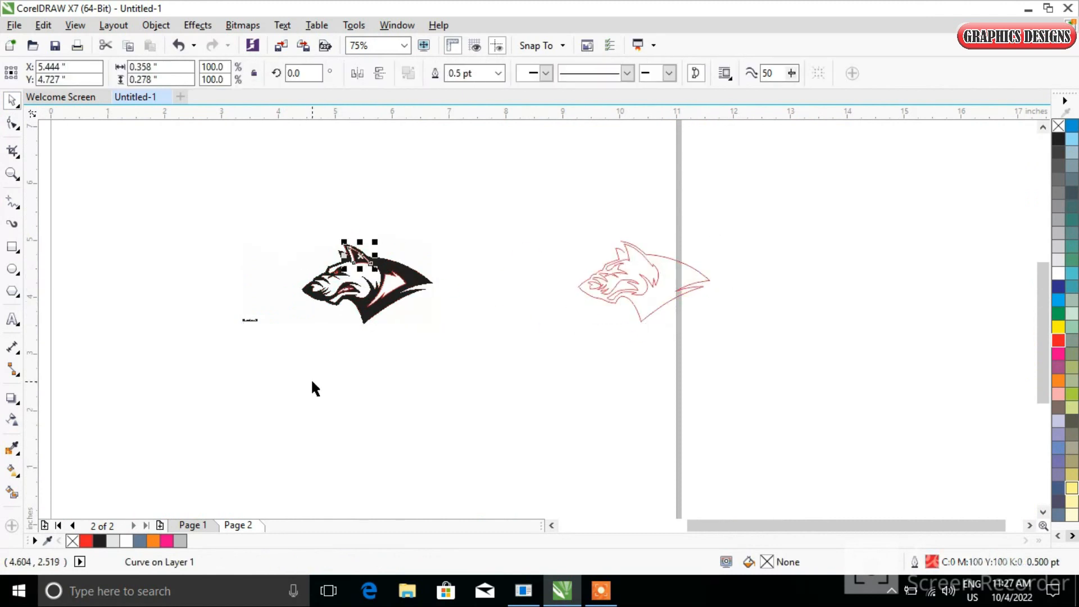
click(311, 378)
click(339, 296)
click(360, 354)
drag(403, 280, 679, 277)
Delete a stray object on the bitmap and move the eye tracing over to the other tracings
scroll(342, 289, up, 2)
click(349, 289)
key(Delete)
click(316, 222)
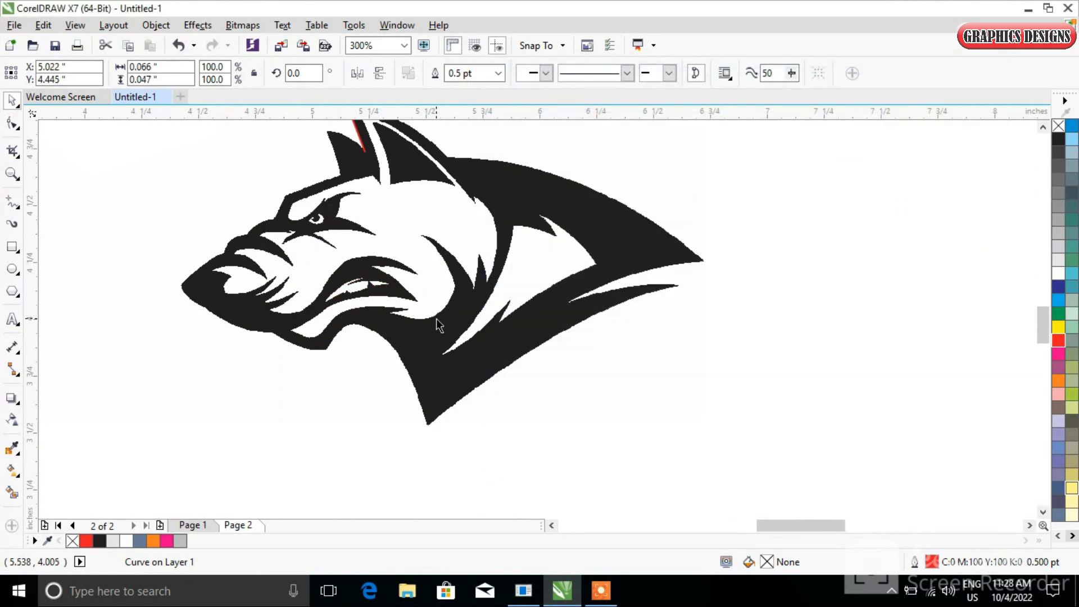
scroll(434, 326, down, 2)
drag(117, 225, 664, 277)
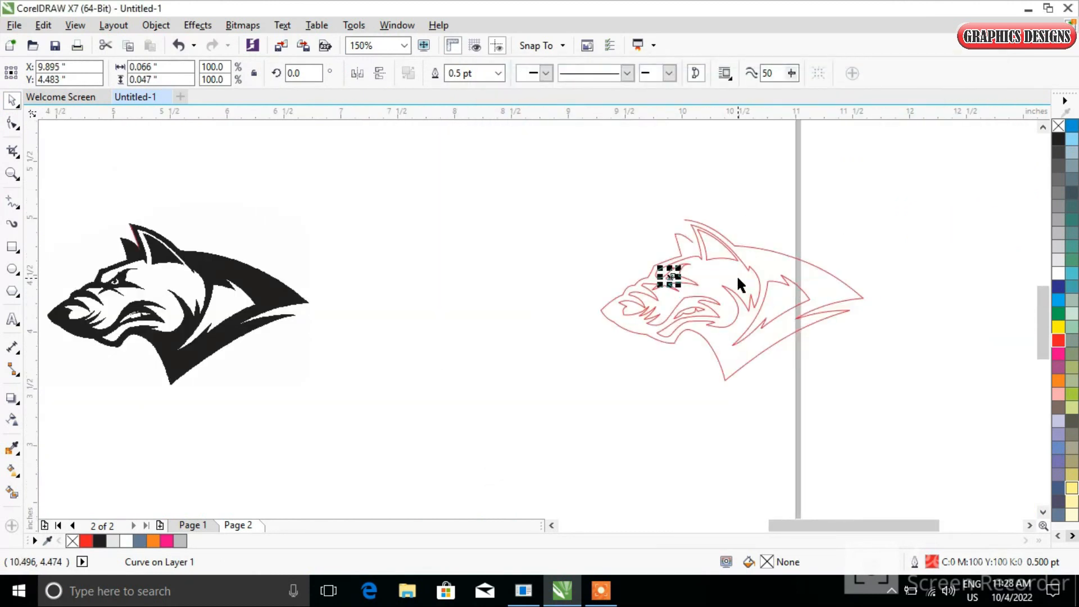
Draw a straight line along the back edge of the ear on the moved tracing
scroll(736, 275, up, 2)
key(Escape)
key(F5)
scroll(610, 144, up, 2)
click(606, 142)
click(677, 325)
click(598, 405)
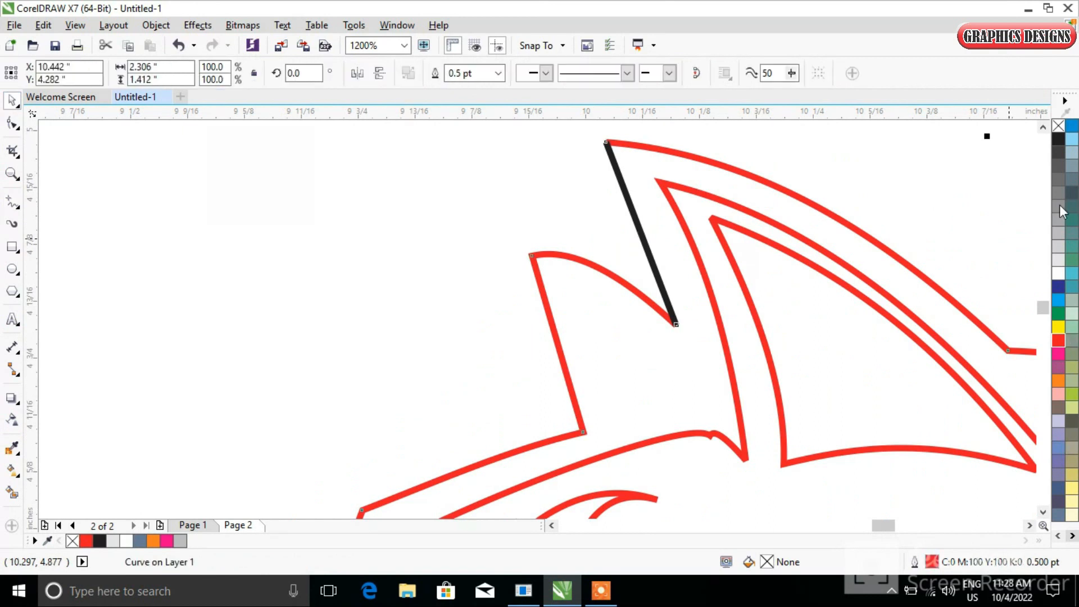
click(12, 123)
drag(700, 351, 700, 352)
scroll(608, 326, down, 4)
scroll(554, 358, up, 2)
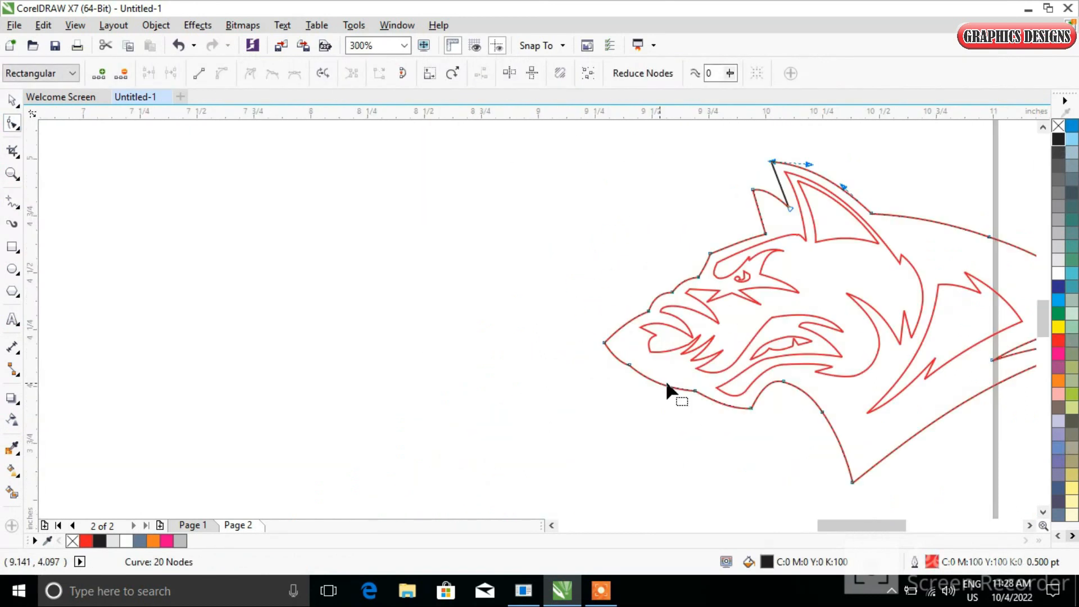
scroll(583, 209, down, 2)
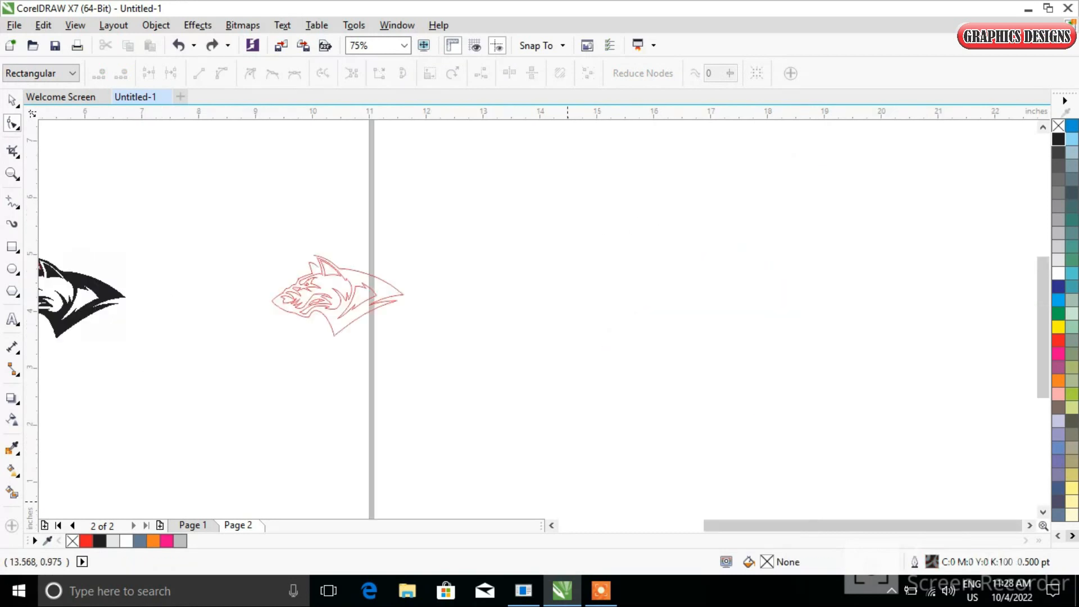
scroll(483, 222, up, 3)
scroll(484, 222, down, 3)
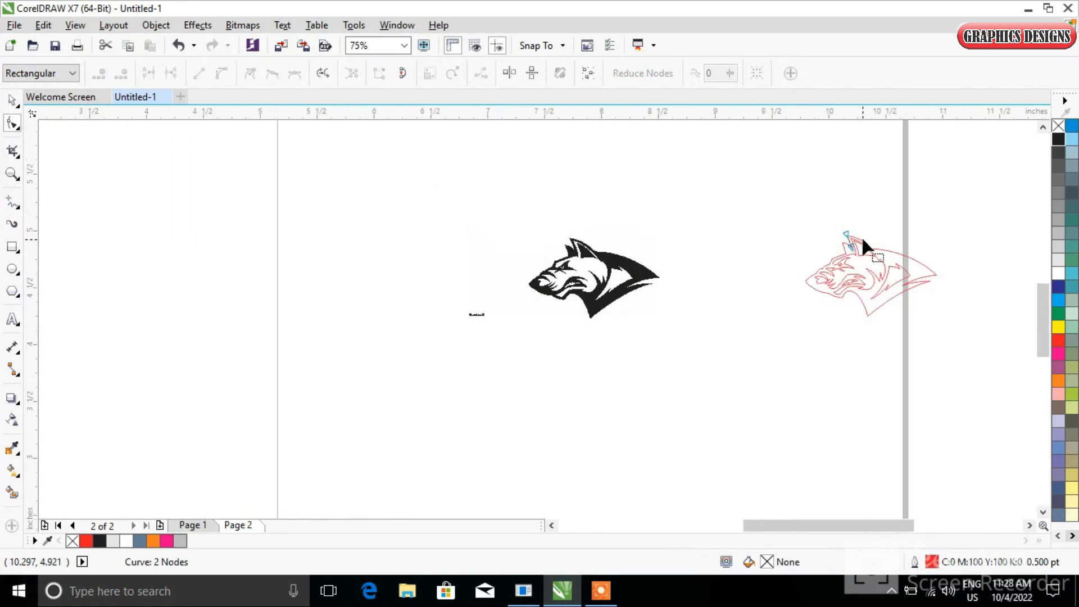
scroll(860, 239, up, 3)
Fill the inner face markings of the tracing with gray
click(12, 101)
click(766, 344)
click(722, 343)
click(98, 539)
click(703, 403)
click(692, 402)
click(180, 541)
click(373, 339)
scroll(649, 344, down, 1)
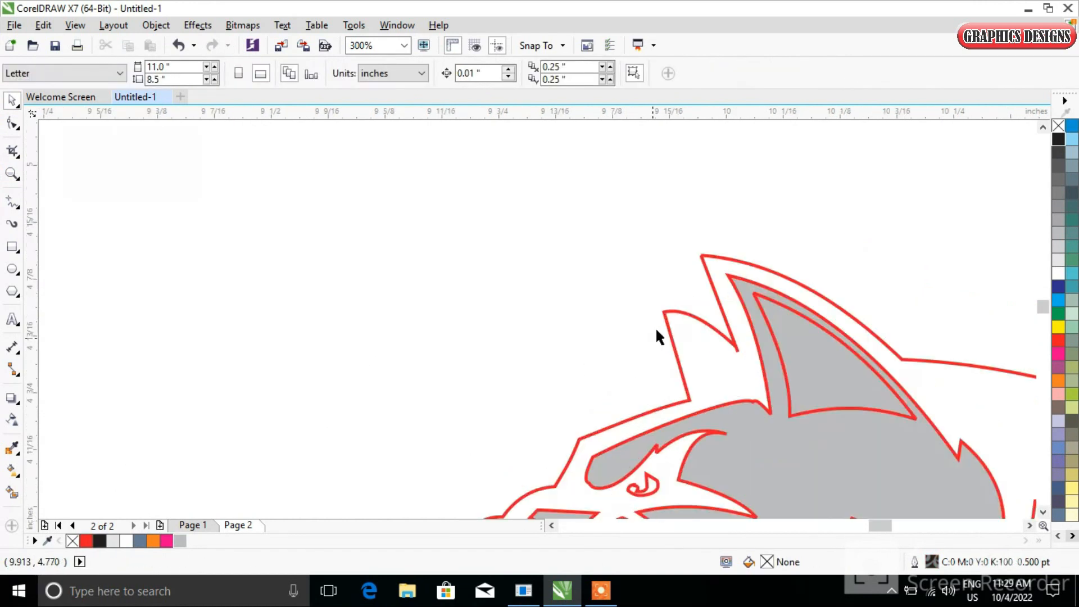
Adjust a node on the right edge of the tracing's outline
scroll(649, 342, up, 3)
click(984, 404)
click(13, 122)
drag(980, 411, 981, 389)
scroll(914, 342, down, 1)
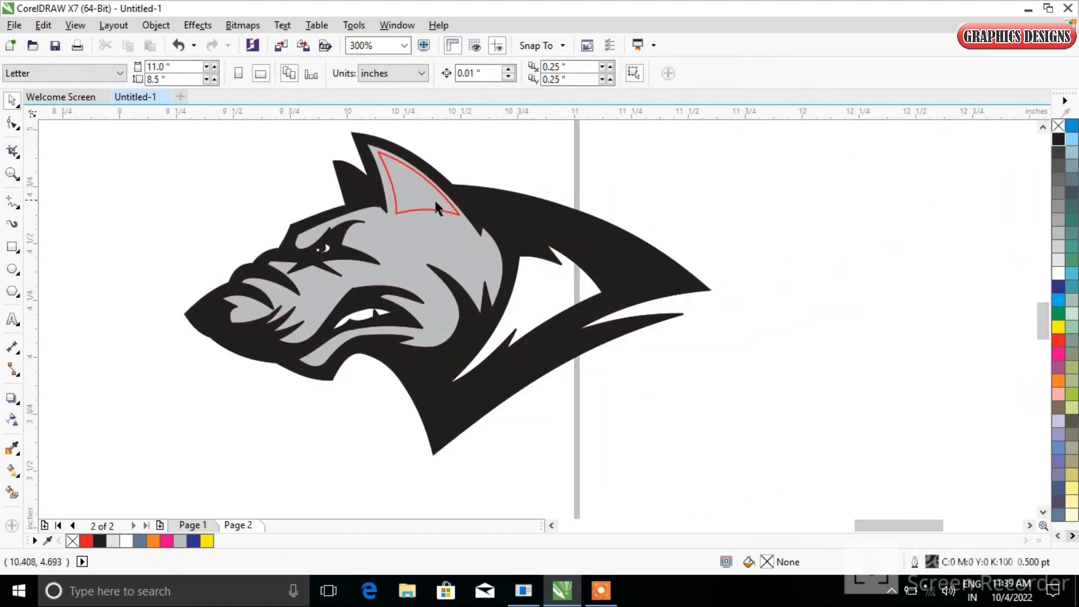
Fill the wolf silhouette black and the face markings 30% Black
click(436, 202)
click(1059, 138)
click(839, 284)
click(531, 310)
click(1059, 246)
click(265, 466)
click(370, 265)
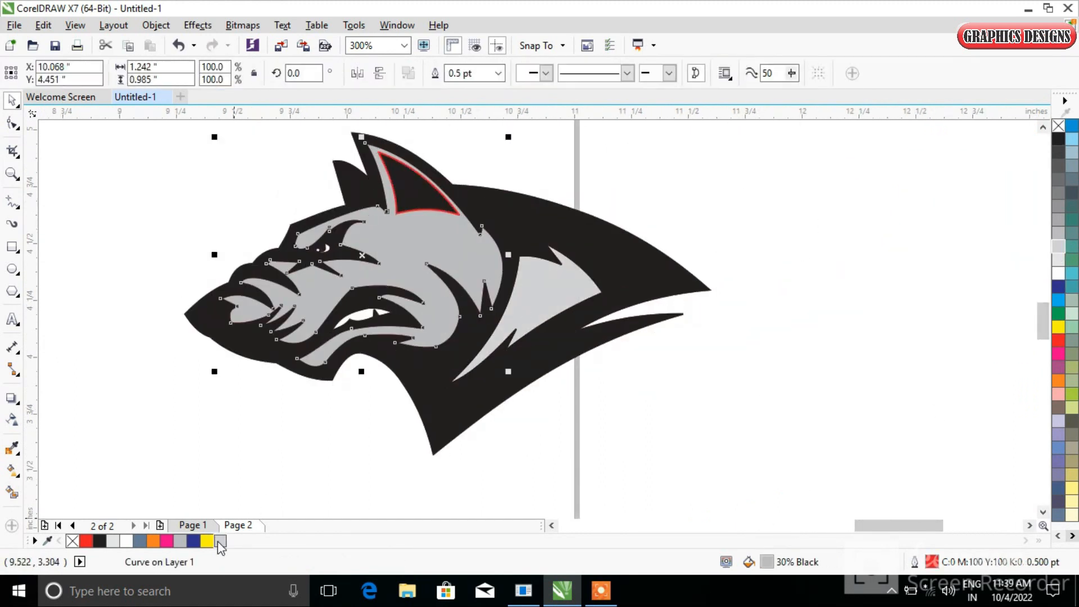
Fill the teeth marking with a light color and the eye marking orange
click(220, 540)
click(298, 450)
click(381, 292)
click(831, 356)
click(450, 394)
click(321, 452)
scroll(342, 334, up, 2)
click(398, 253)
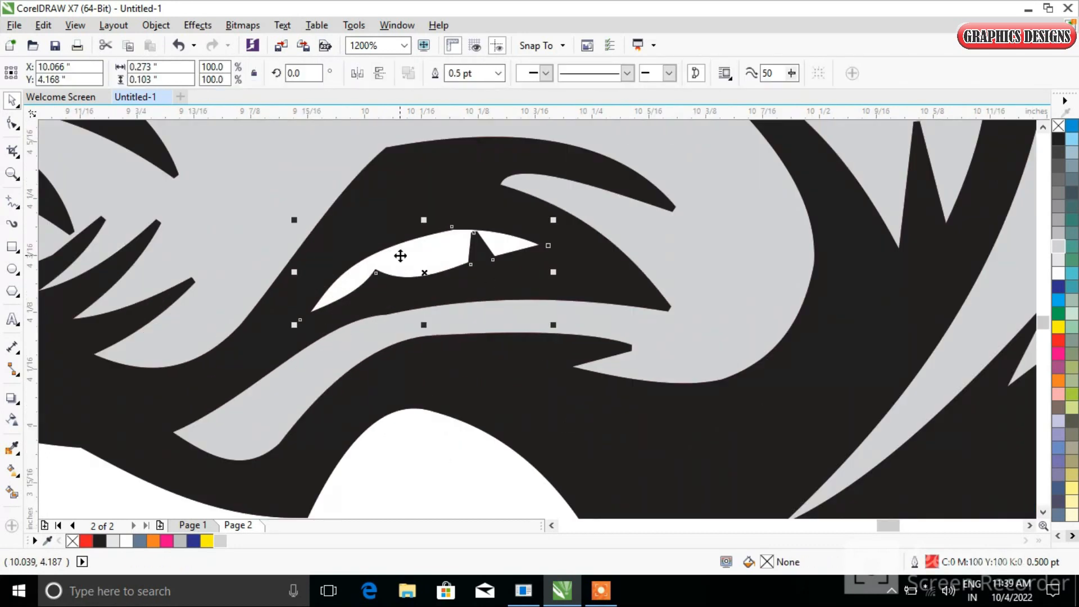
scroll(260, 188, down, 2)
scroll(304, 179, up, 2)
click(419, 209)
click(1059, 380)
scroll(852, 368, down, 3)
click(882, 478)
drag(902, 525, 938, 525)
scroll(664, 460, up, 3)
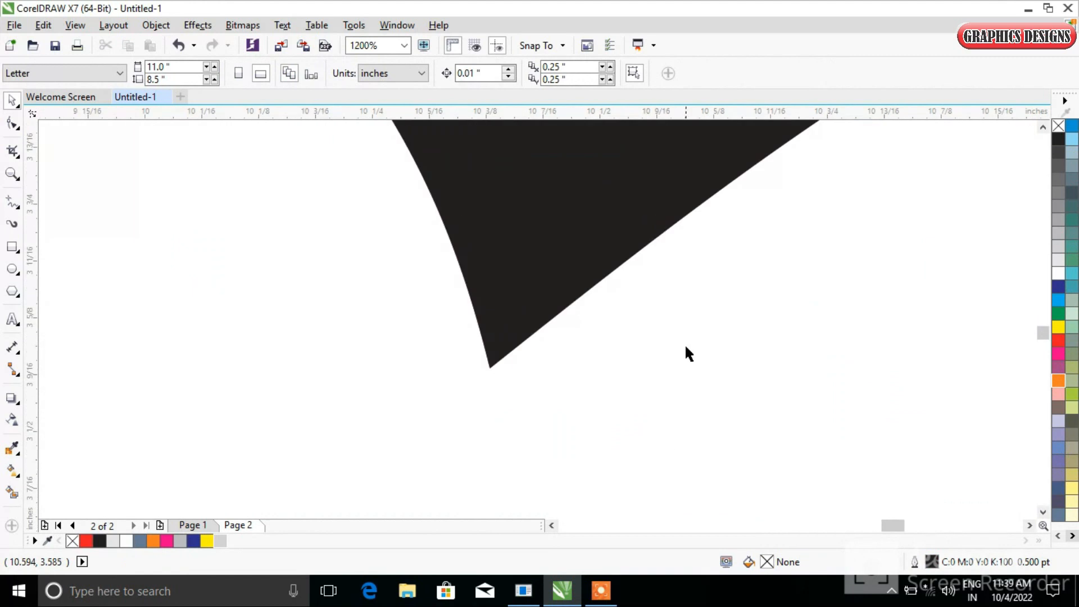
scroll(686, 351, down, 3)
scroll(662, 239, up, 1)
click(659, 202)
Select the whole colored tracing and move it onto the original bitmap
scroll(915, 226, down, 4)
drag(788, 180, 946, 308)
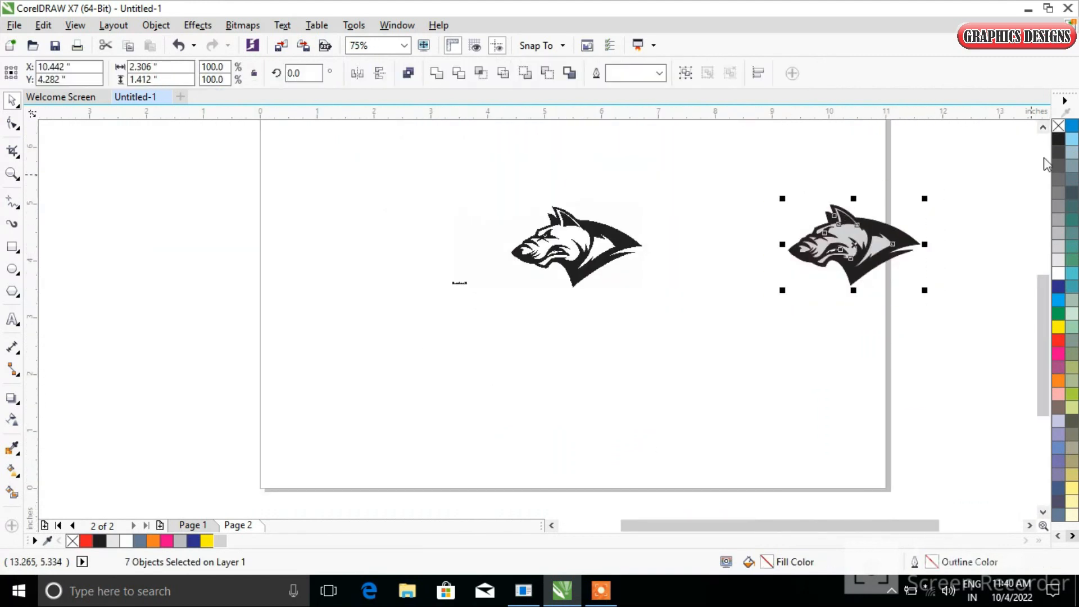
click(750, 171)
drag(751, 171, 955, 308)
drag(866, 244, 514, 248)
click(585, 237)
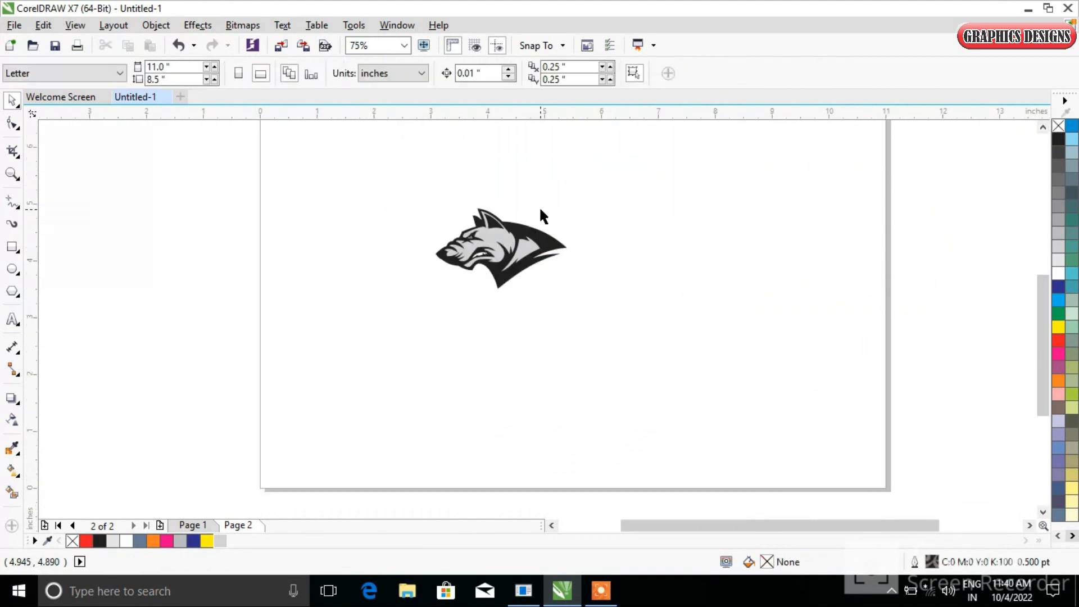
Draw a four-point line across the neck from above the shoulder down below the jaw
scroll(504, 236, up, 3)
scroll(542, 269, down, 1)
click(13, 202)
click(618, 191)
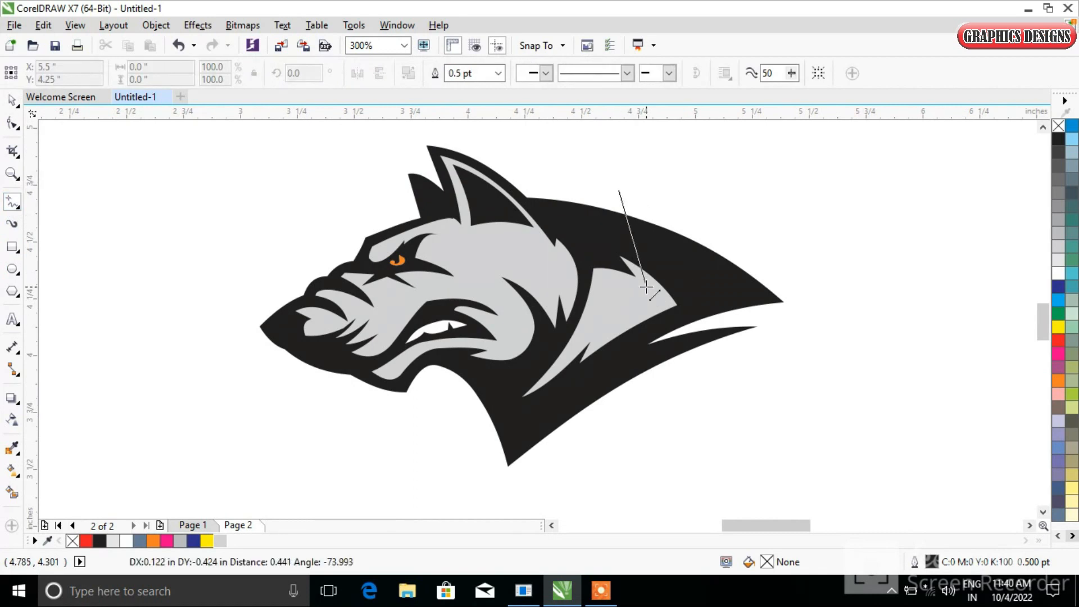
click(647, 286)
click(602, 277)
click(477, 486)
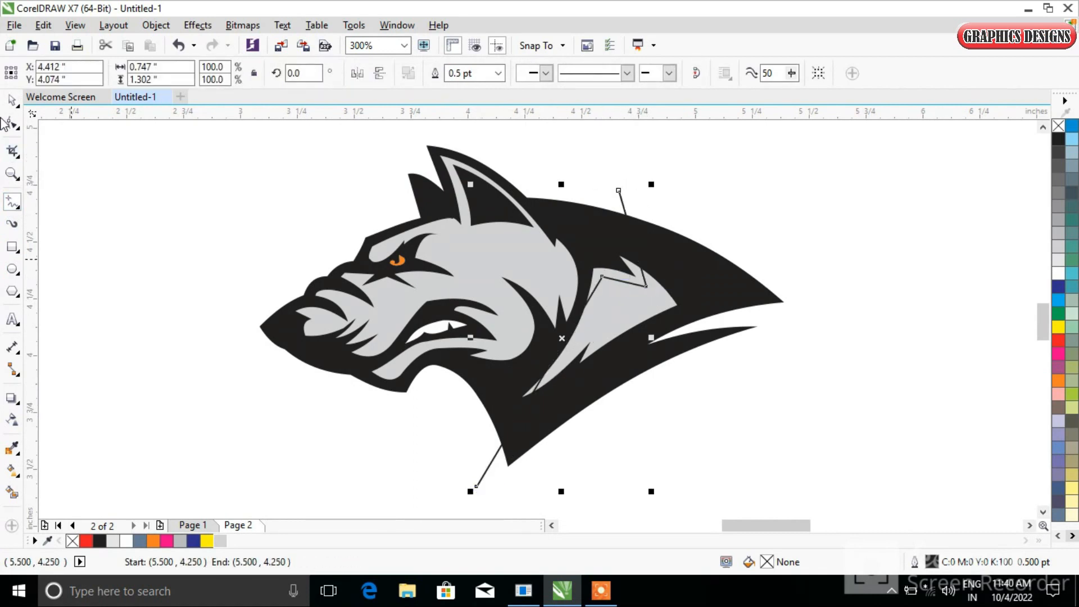
Convert the neck line to curves and bend it along the edge of the gray neck fur
click(11, 124)
drag(465, 148, 597, 484)
drag(505, 217, 125, 62)
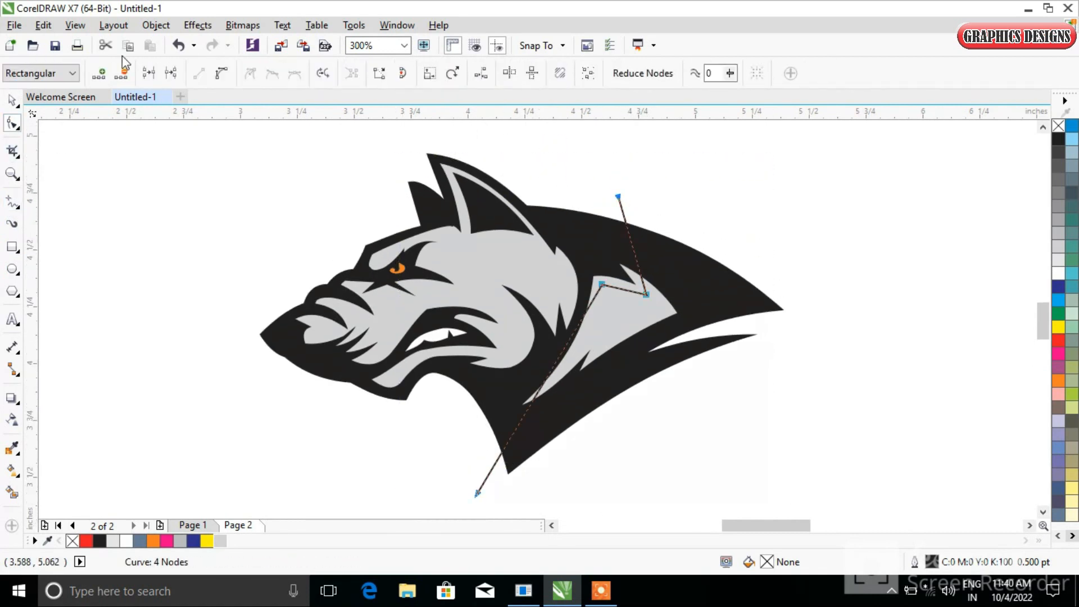
scroll(635, 293, up, 2)
drag(608, 282, 611, 261)
drag(399, 435, 438, 444)
double_click(657, 222)
drag(662, 209, 676, 258)
scroll(672, 250, down, 2)
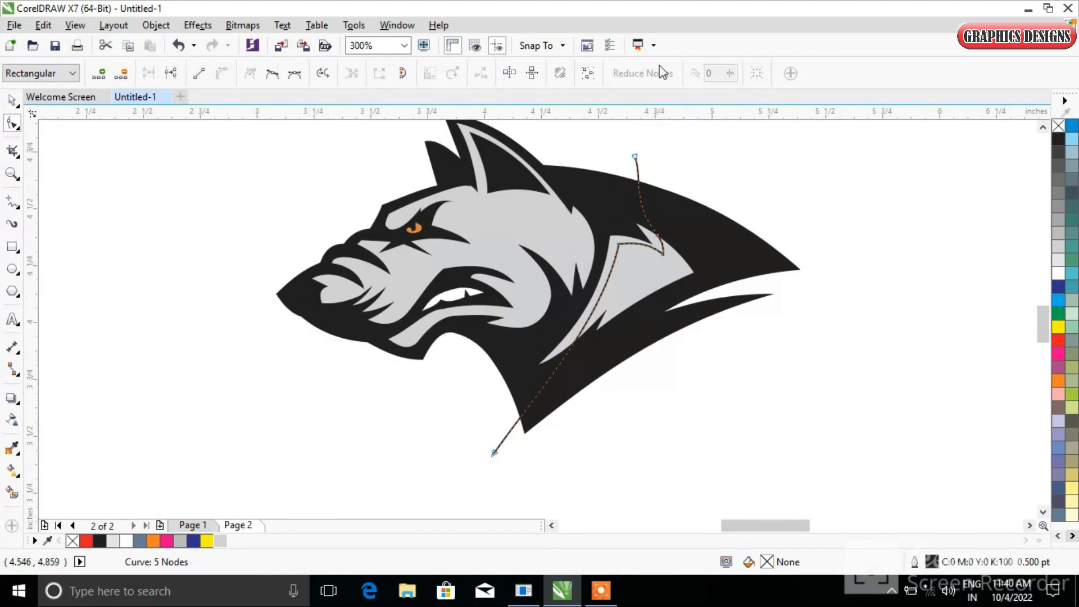
Smart-fill the neck area bounded by the curved line, then delete the guide line
click(12, 493)
click(555, 332)
key(space)
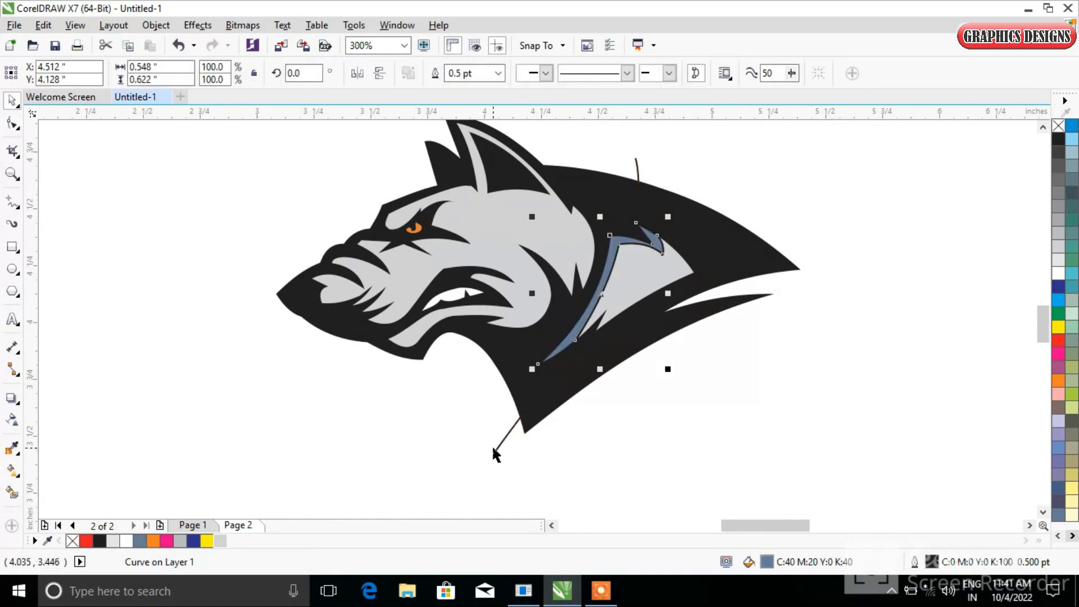
drag(493, 452, 453, 493)
key(Delete)
Fill the new neck stripe shape gray and remove its outline
key(Tab)
click(180, 540)
click(212, 459)
drag(740, 144, 509, 407)
right_click(1059, 126)
click(621, 139)
scroll(543, 174, up, 1)
click(679, 328)
click(1059, 220)
click(926, 236)
scroll(540, 263, down, 1)
scroll(444, 264, up, 1)
Draw a zigzag polyline across the face following the edges of the gray fur from snout to forehead
click(4, 199)
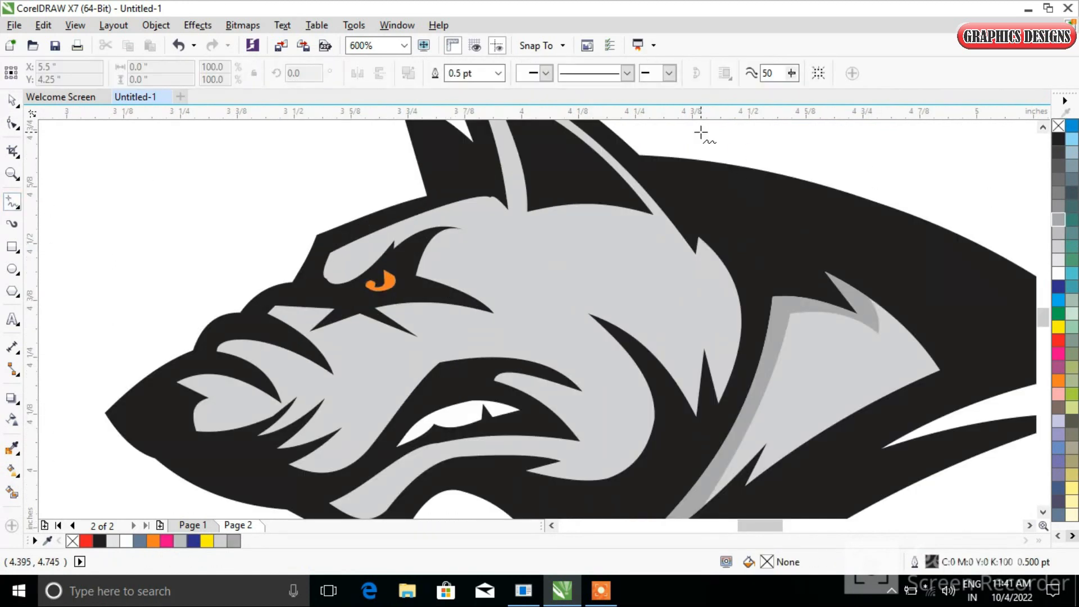
click(719, 352)
click(674, 301)
click(576, 289)
click(628, 424)
click(593, 460)
click(521, 384)
click(603, 404)
click(453, 345)
click(346, 452)
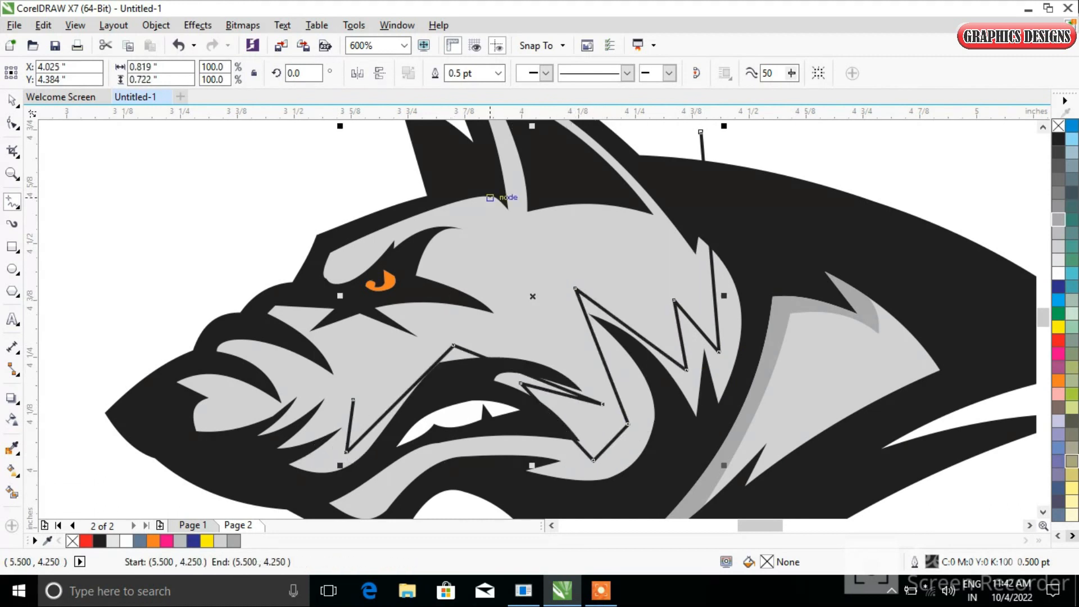
click(353, 400)
click(318, 430)
click(341, 389)
click(312, 393)
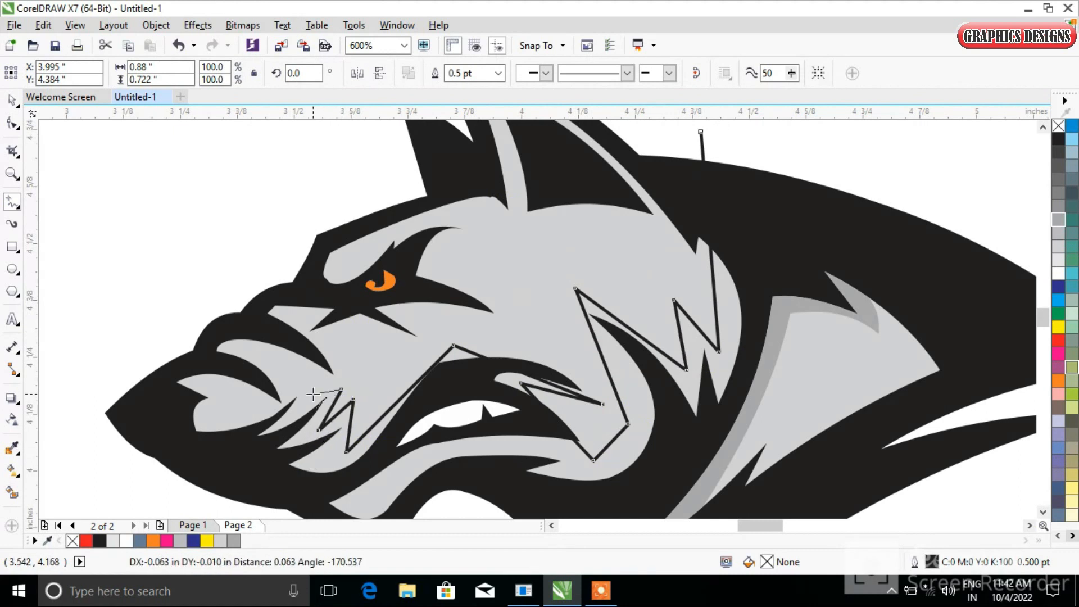
click(421, 346)
click(399, 314)
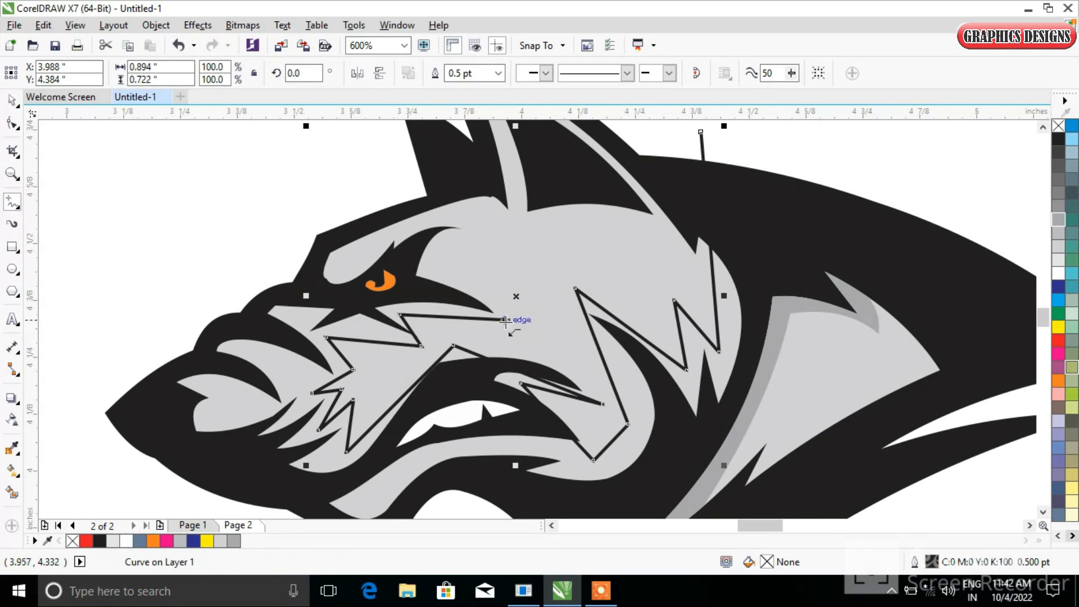
click(510, 317)
click(438, 270)
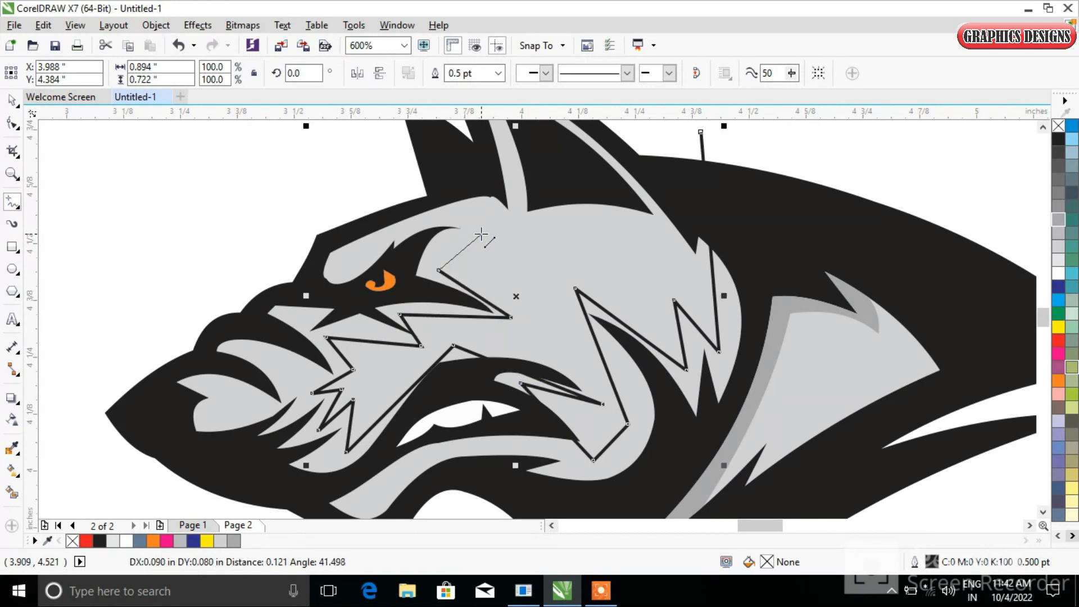
double_click(367, 159)
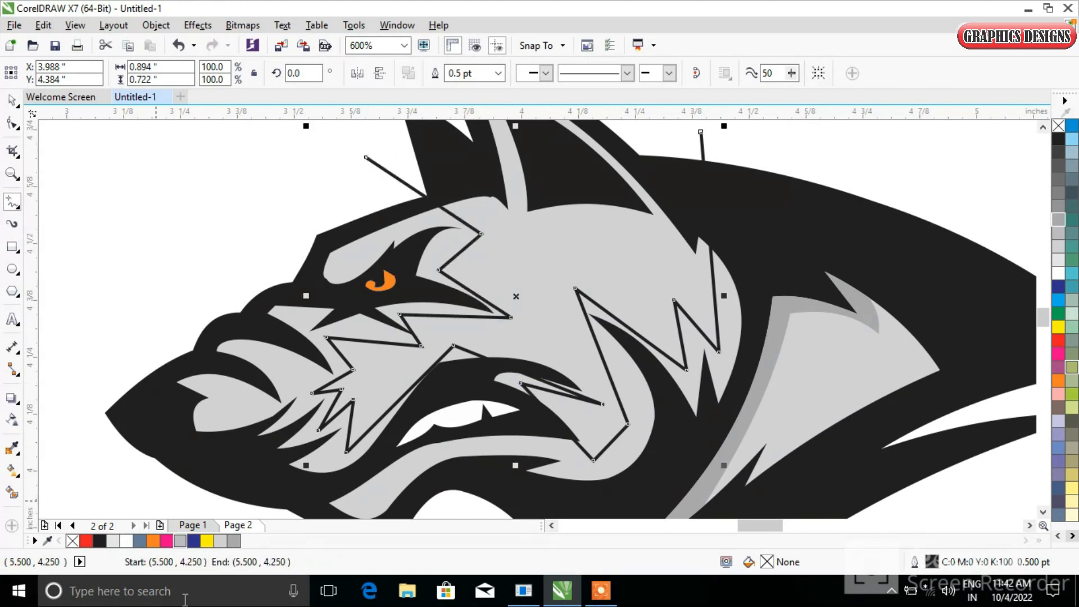
Convert the zigzag line to curves and bend its segments around the eye and brow to follow the fur edges
key(F10)
scroll(344, 217, down, 3)
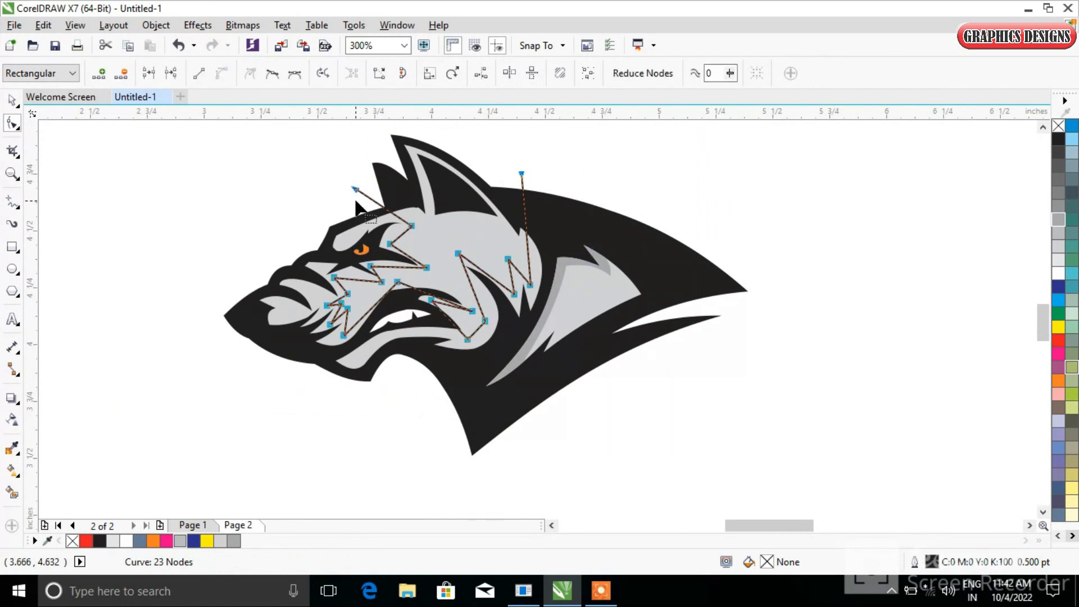
scroll(356, 201, up, 2)
click(507, 320)
drag(541, 335, 512, 319)
drag(535, 271, 547, 260)
drag(597, 443, 603, 432)
drag(581, 471, 565, 481)
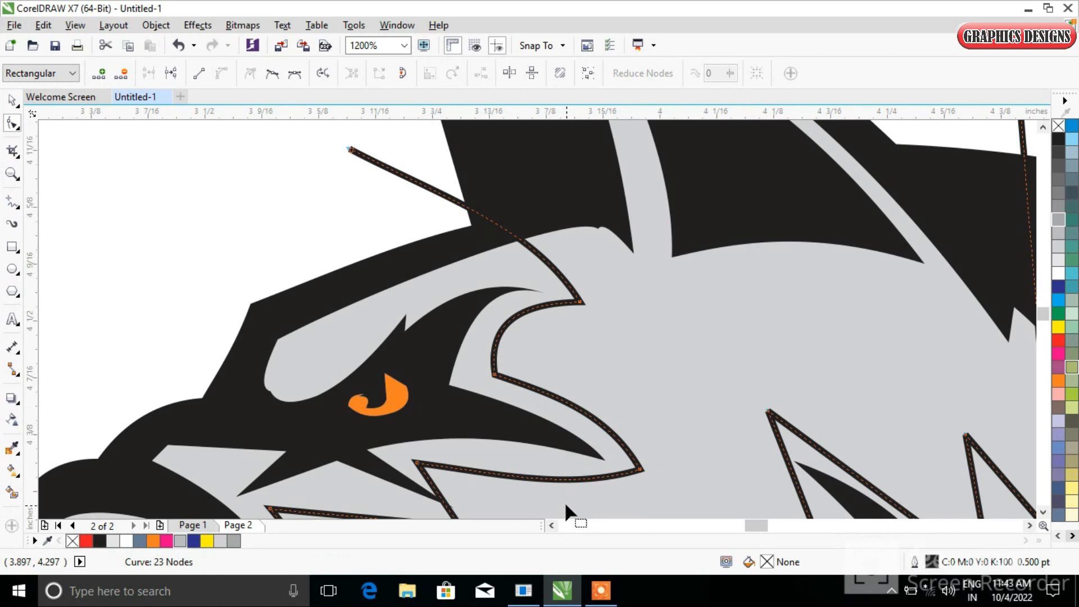
scroll(565, 512, down, 3)
scroll(614, 304, up, 3)
scroll(352, 223, up, 2)
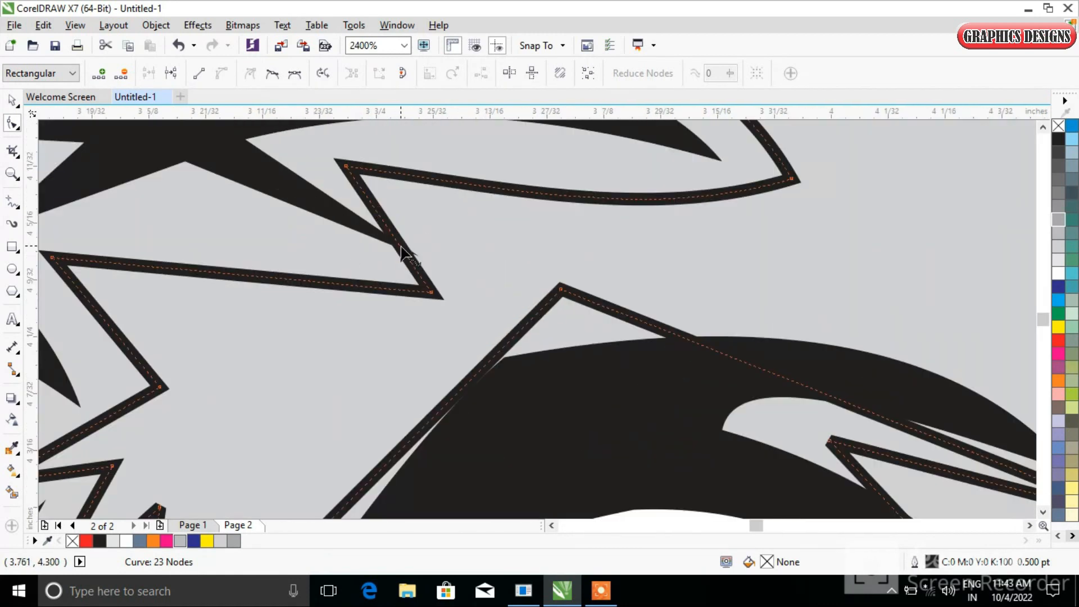
Bend the remaining zigzag segments along the mouth and cheek fur edges
drag(403, 247, 424, 229)
mouse_move(209, 272)
mouse_down()
mouse_move(208, 221)
mouse_move(202, 272)
mouse_up()
scroll(217, 262, down, 2)
scroll(184, 316, up, 2)
drag(188, 351, 223, 418)
scroll(242, 416, down, 2)
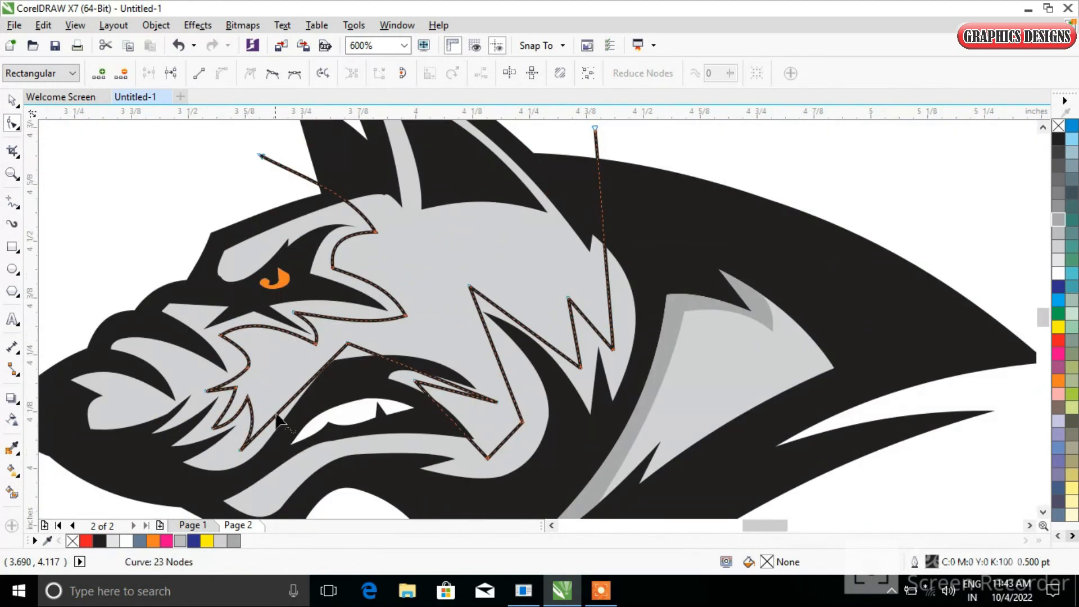
scroll(255, 278, up, 3)
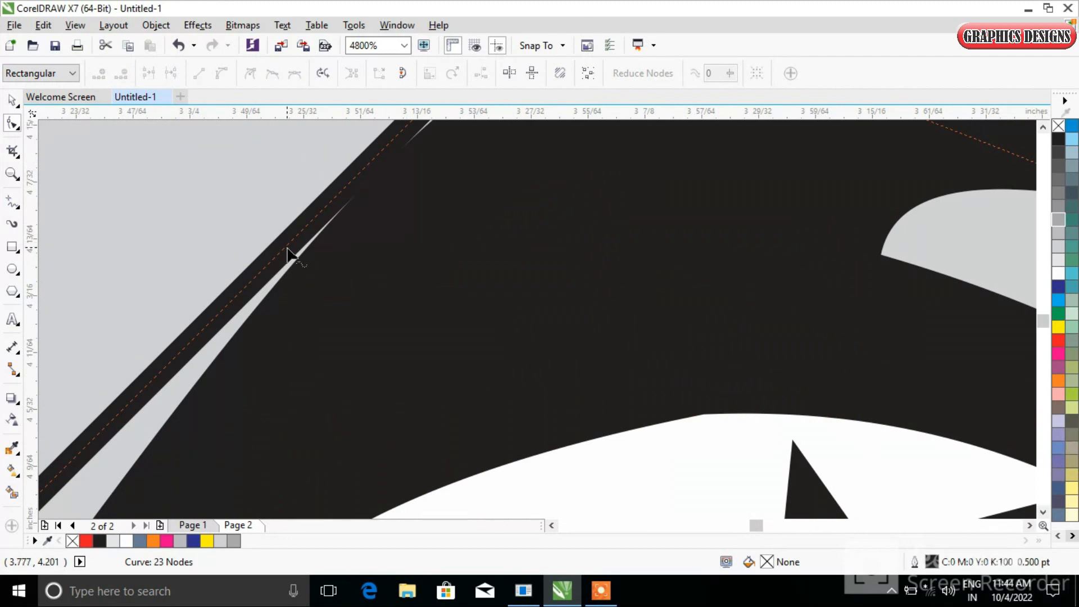
drag(287, 247, 261, 232)
scroll(260, 232, down, 2)
drag(441, 206, 471, 174)
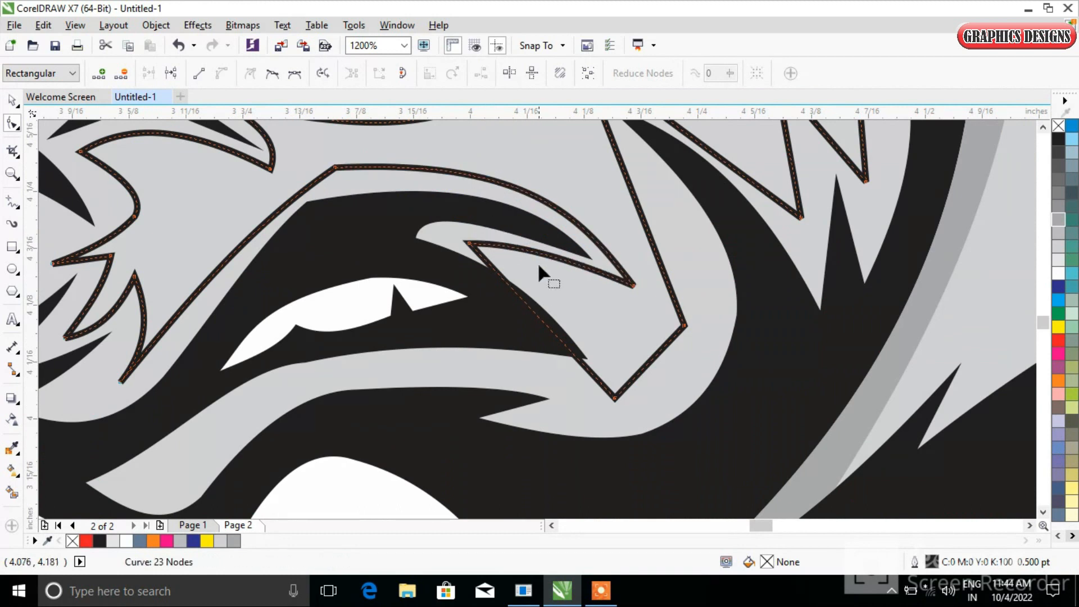
drag(556, 331, 634, 308)
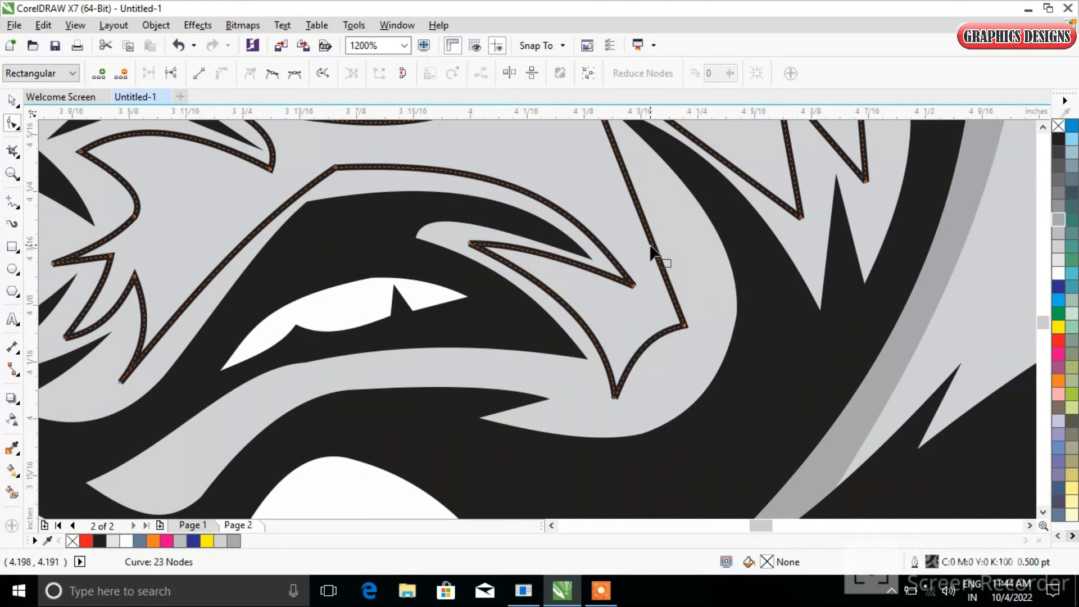
drag(677, 248, 564, 146)
drag(675, 228, 683, 203)
drag(793, 233, 810, 241)
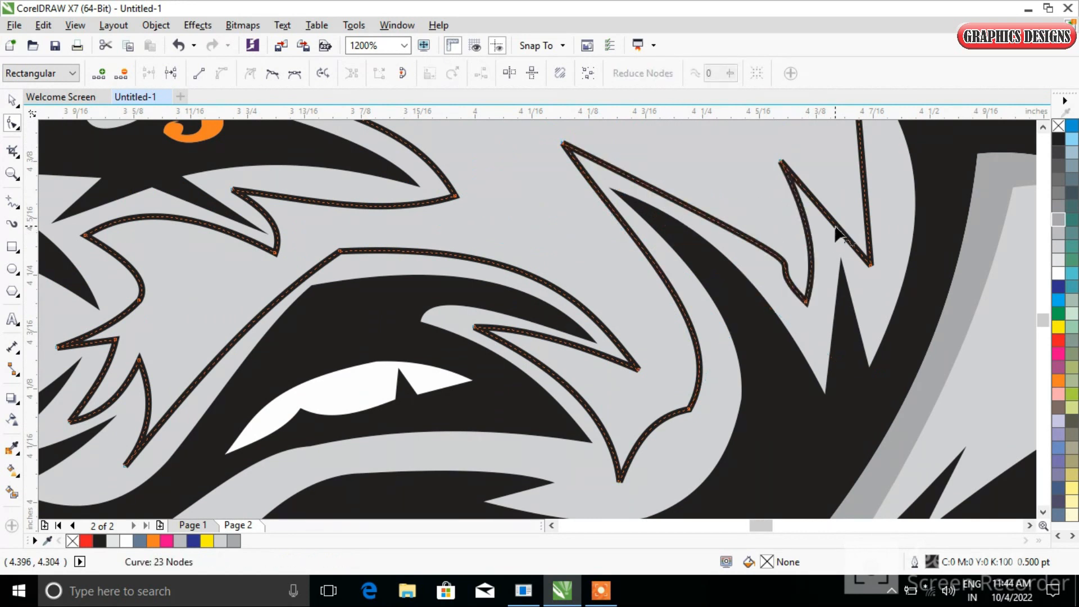
scroll(838, 231, down, 2)
drag(858, 180, 874, 186)
scroll(752, 289, down, 2)
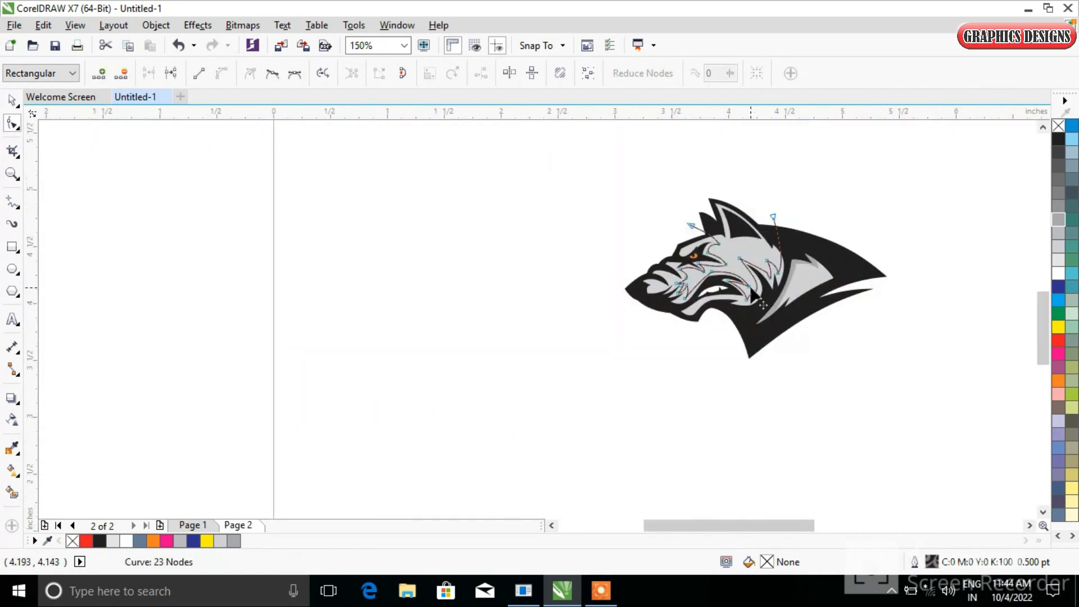
Smart-fill the face area inside the zigzag line, delete the guide lines, and fill the shape 40% Black
click(11, 492)
scroll(773, 309, up, 2)
click(701, 279)
scroll(670, 279, down, 2)
click(12, 101)
click(715, 195)
drag(716, 195, 995, 268)
key(Delete)
scroll(729, 268, up, 2)
click(528, 293)
click(233, 542)
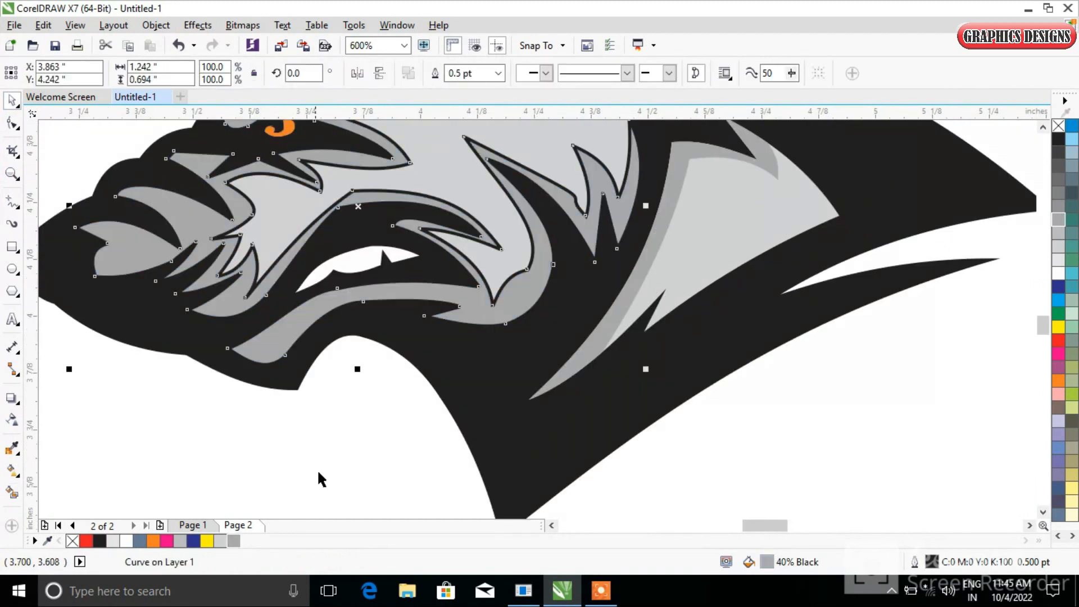
Select all traced face shapes and remove their outlines
click(318, 472)
scroll(398, 384, down, 2)
drag(253, 196, 608, 449)
right_click(1059, 126)
click(934, 280)
drag(1043, 308, 1044, 322)
Select the whole wolf tracing, move it aside, and group it
click(12, 246)
click(12, 100)
drag(253, 150, 506, 360)
drag(432, 264, 920, 296)
key(ctrl+g)
Draw a large background rectangle and fill it dark gray
click(12, 247)
drag(151, 163, 681, 458)
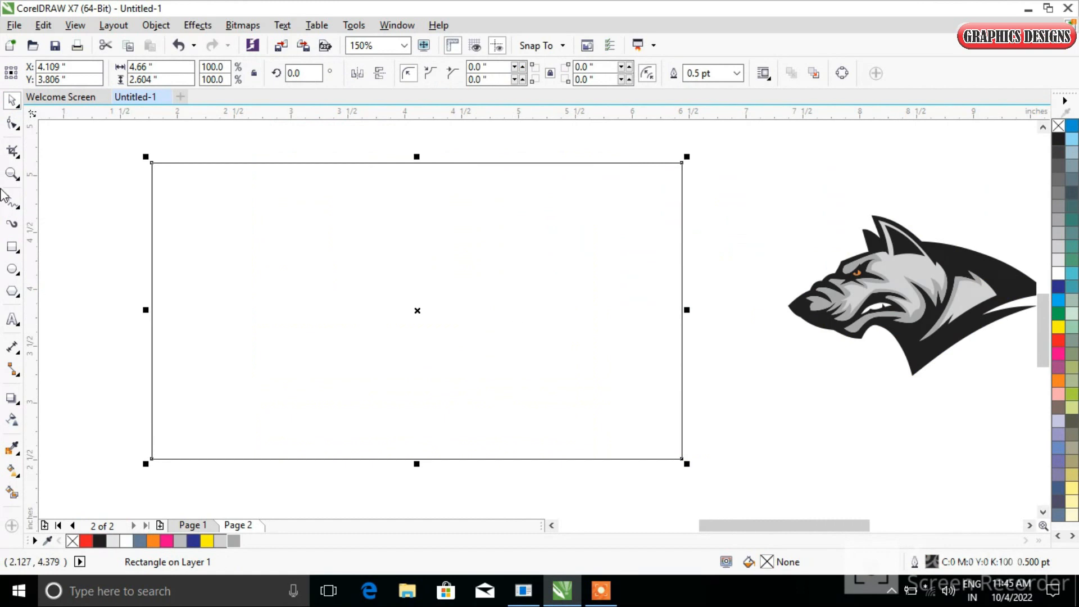
click(1059, 153)
Move the grouped wolf onto the center of the dark rectangle and remove the rectangle's outline
drag(910, 292, 422, 320)
click(804, 303)
click(522, 297)
click(493, 73)
click(847, 285)
click(549, 316)
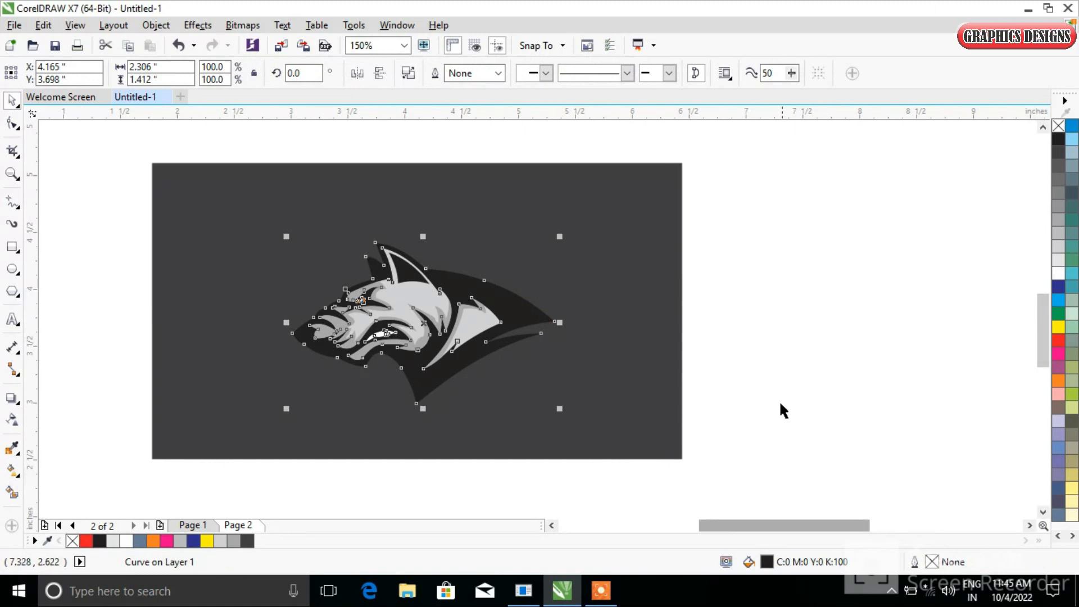
Give the wolf group a thick white outline using the Outline Pen settings
key(F12)
click(438, 191)
click(405, 279)
click(522, 443)
right_click(1059, 275)
click(381, 411)
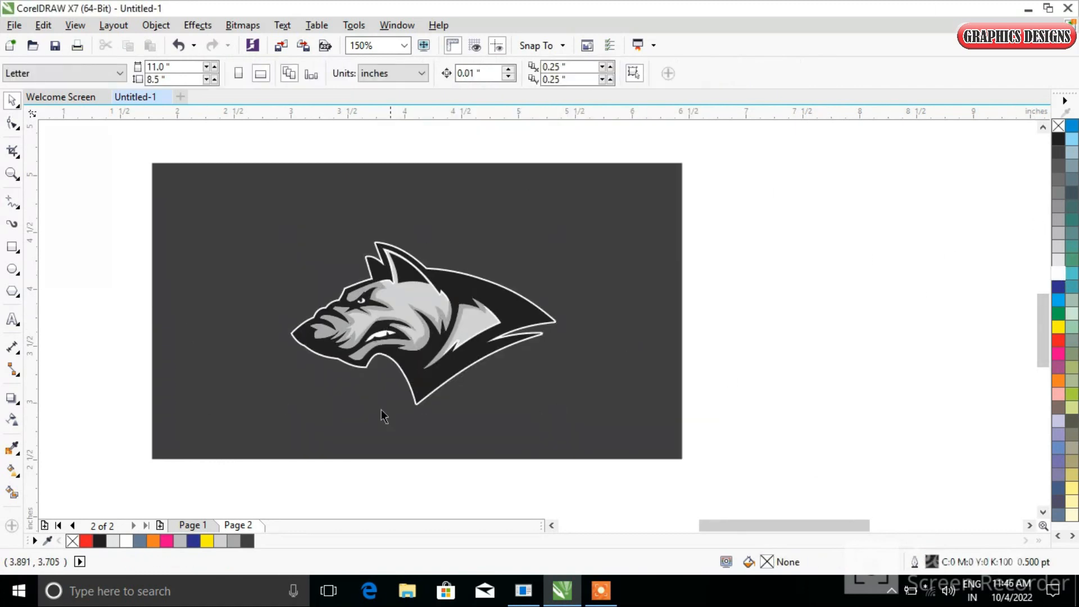
drag(225, 164, 610, 459)
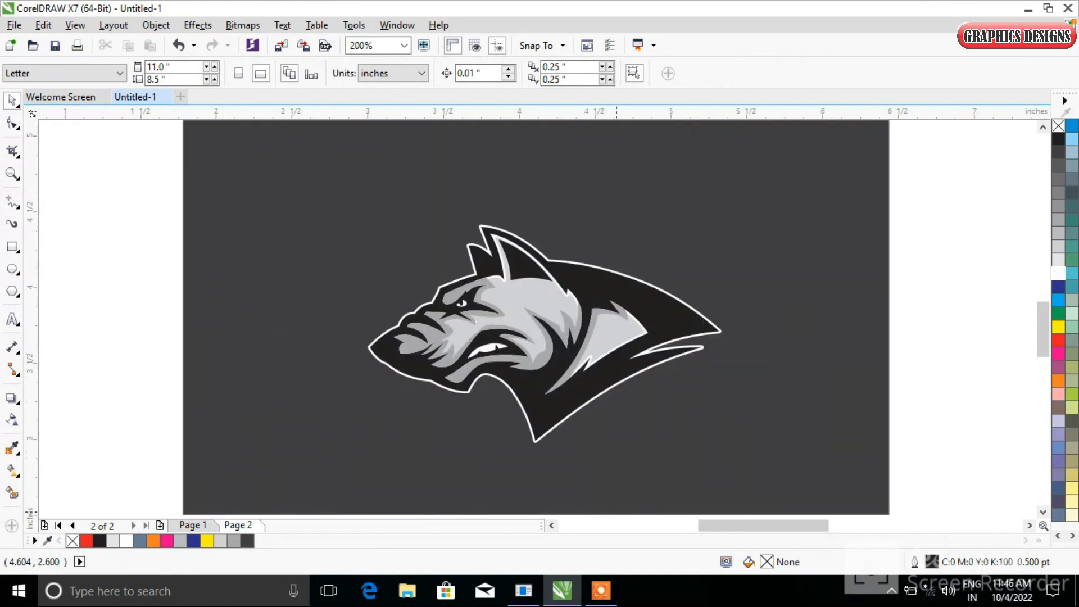